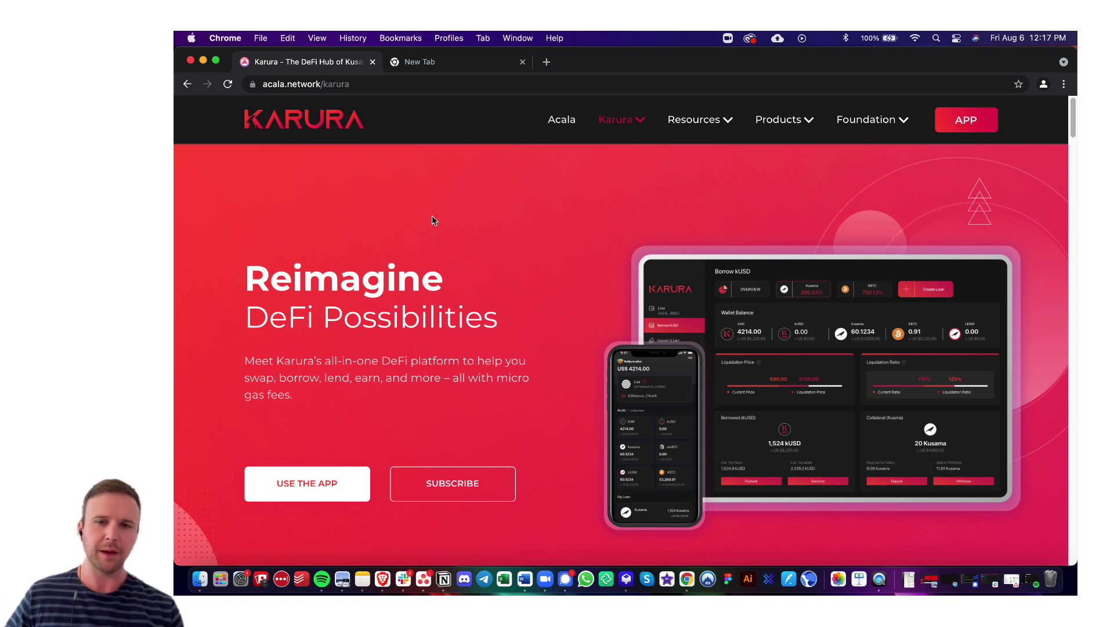
Scroll the Karura site and view the Swap, kUSD Stablecoin and Liquid KSM Staking descriptions.
scroll(348, 278, down, 2)
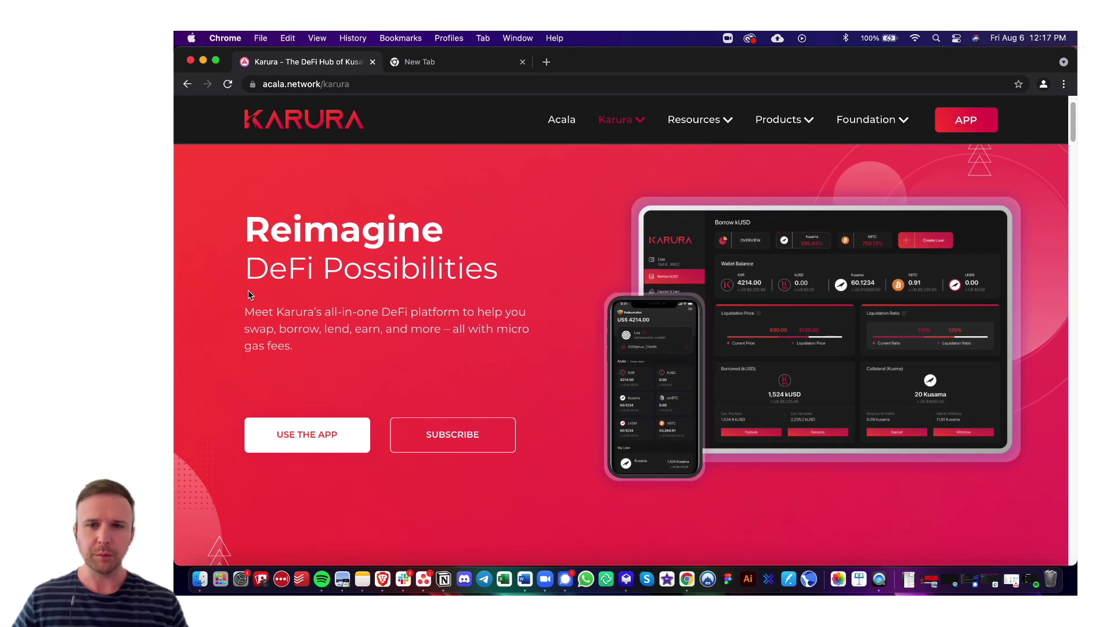
scroll(231, 286, down, 10)
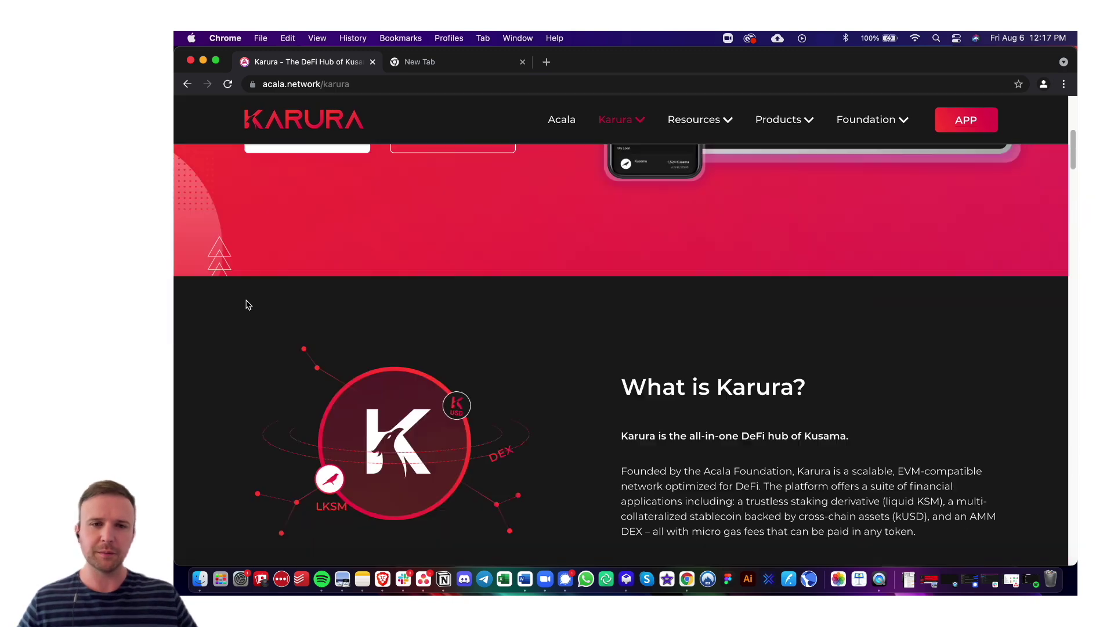
scroll(264, 306, down, 15)
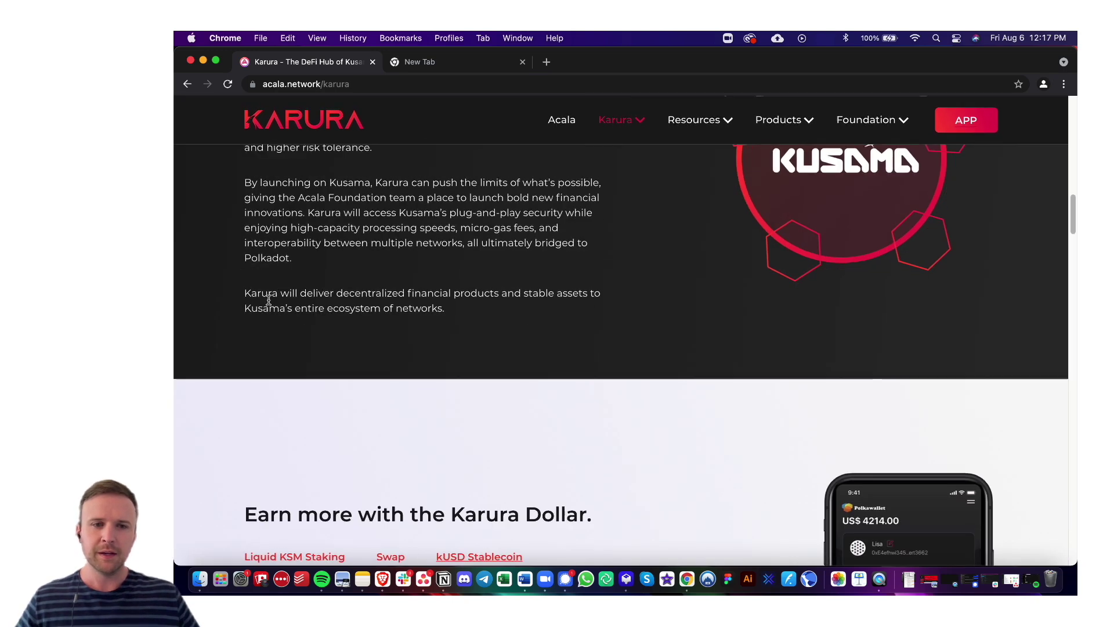
scroll(269, 304, down, 1)
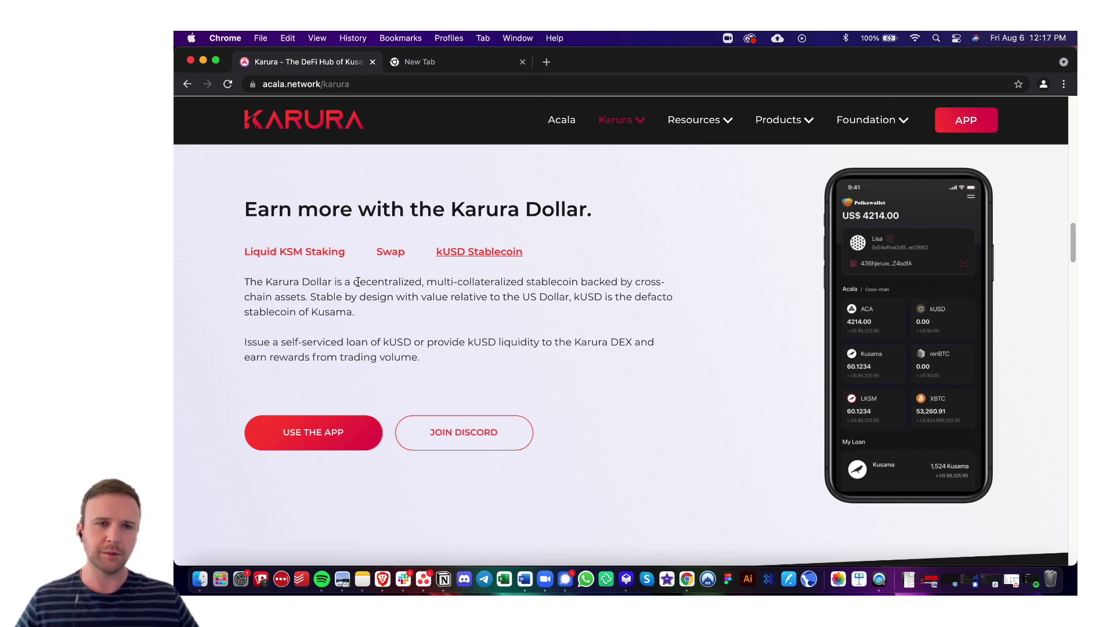
click(398, 257)
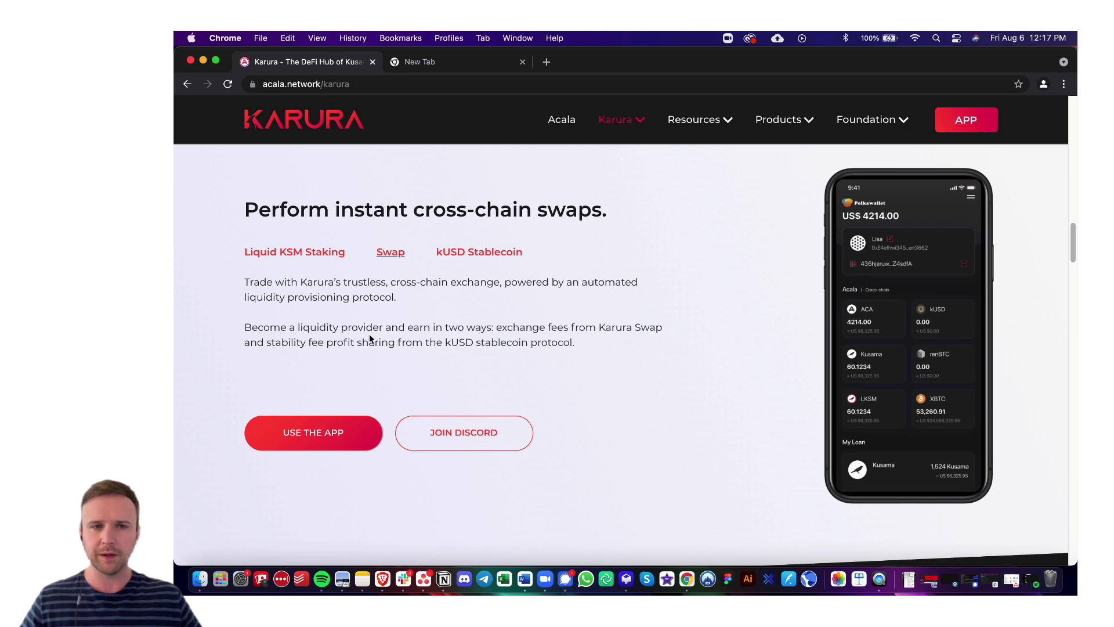
click(479, 255)
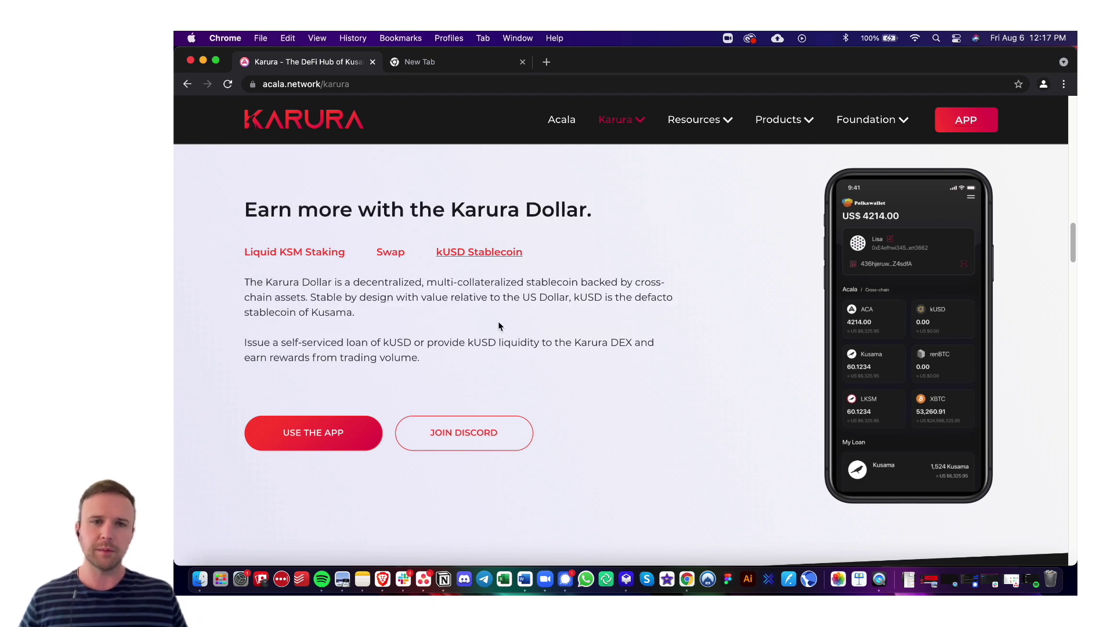
click(296, 259)
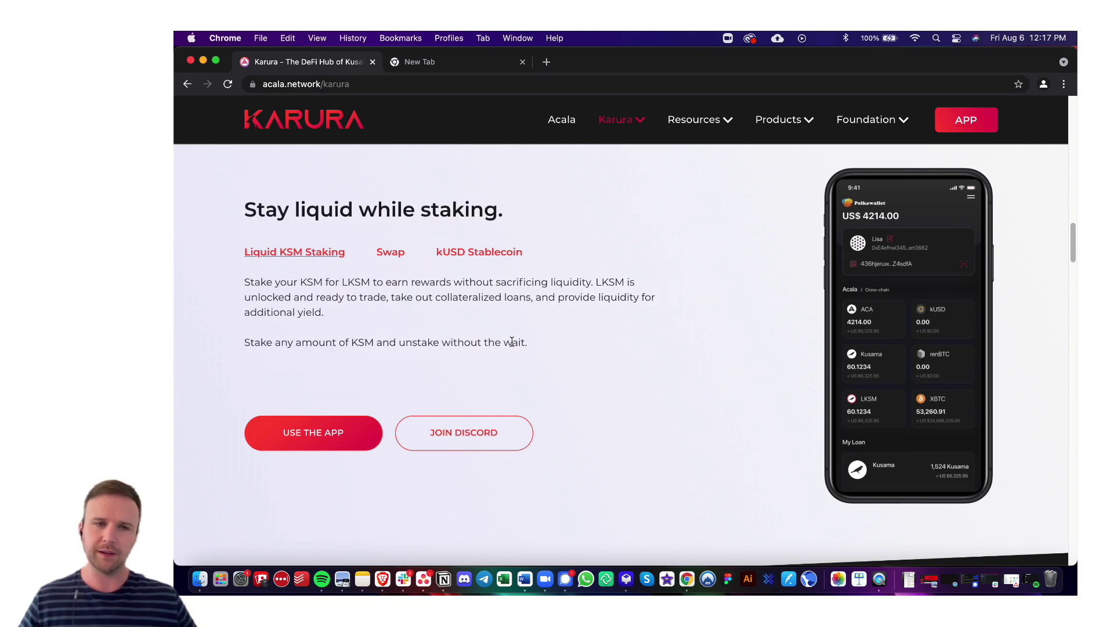
click(483, 256)
Load apps.karura.network in the new tab and try connecting the Polkadot{.js} extension wallet.
click(460, 62)
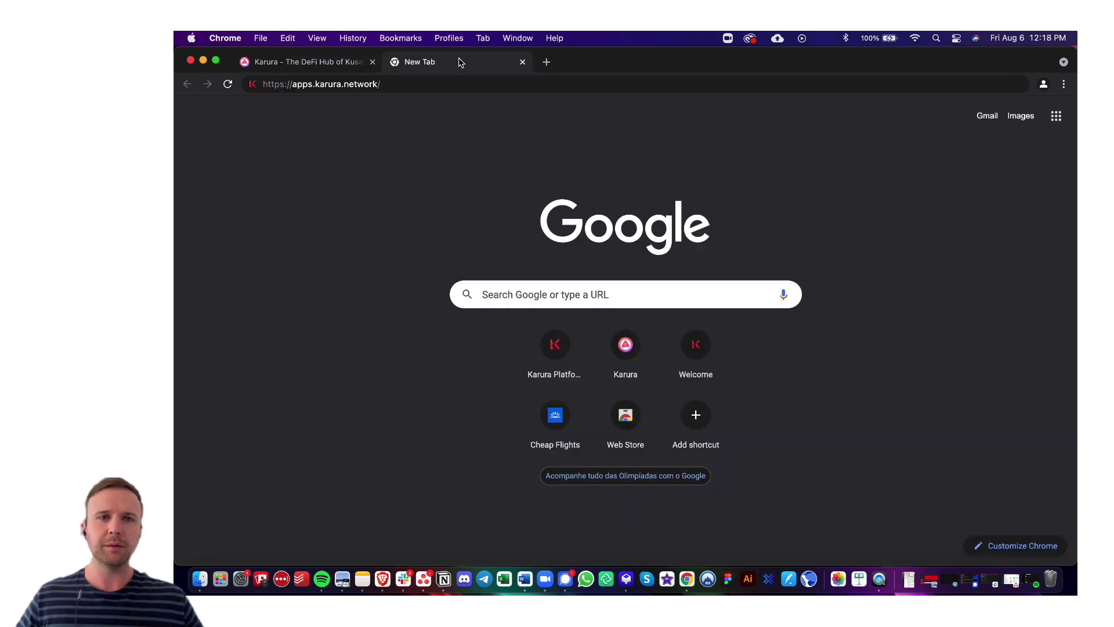
click(437, 85)
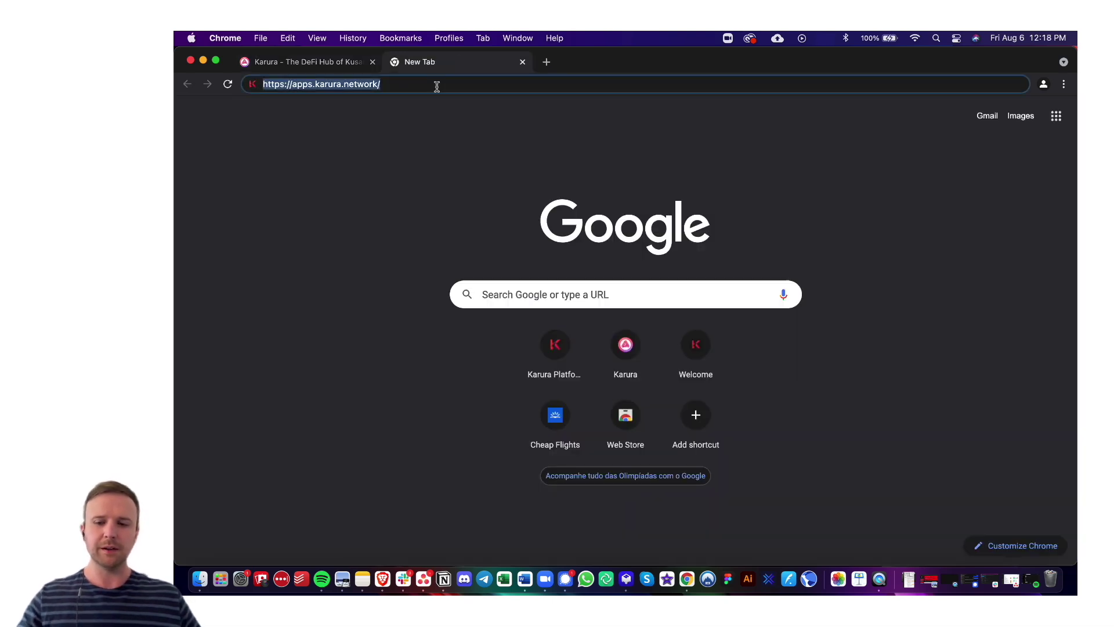
key(Return)
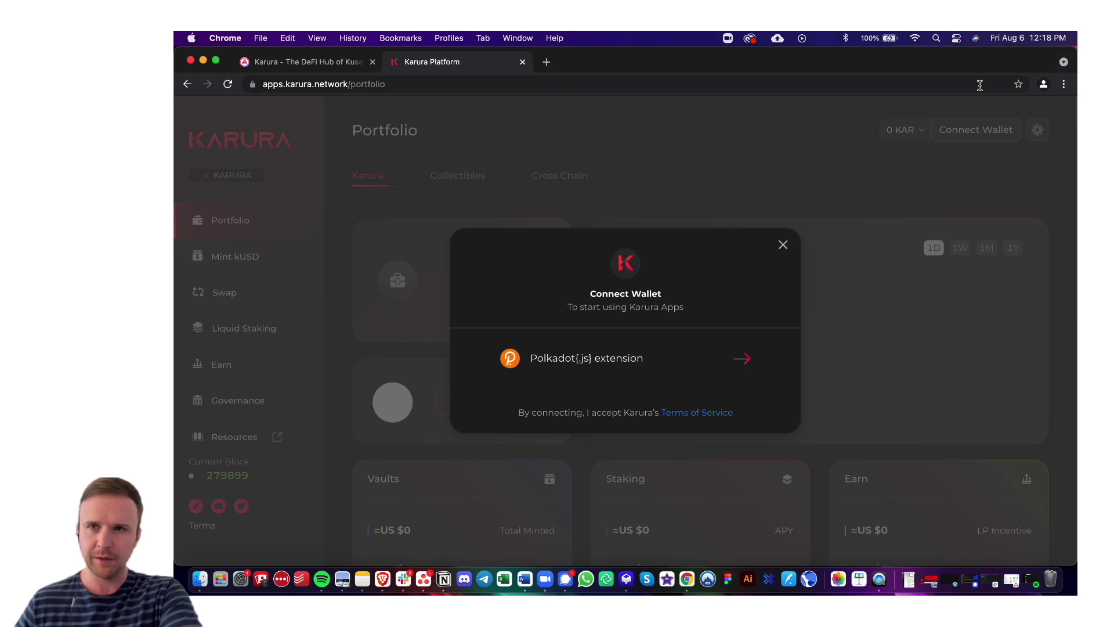
click(748, 360)
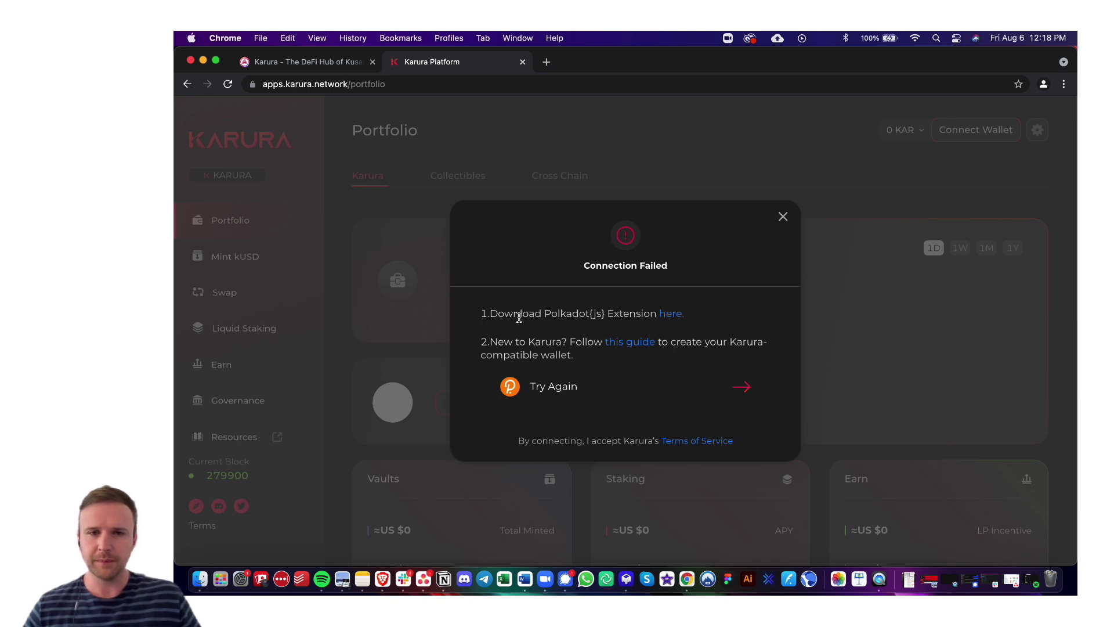
Open the Polkadot{.js} extension download page and the wallet installation guide in new tabs.
right_click(662, 317)
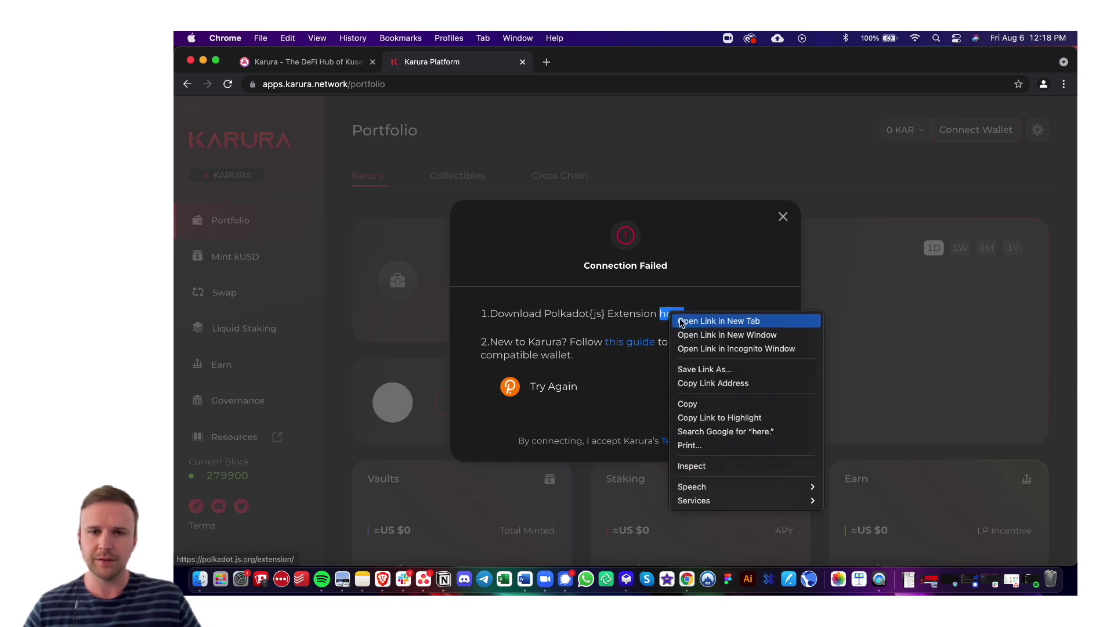
click(674, 323)
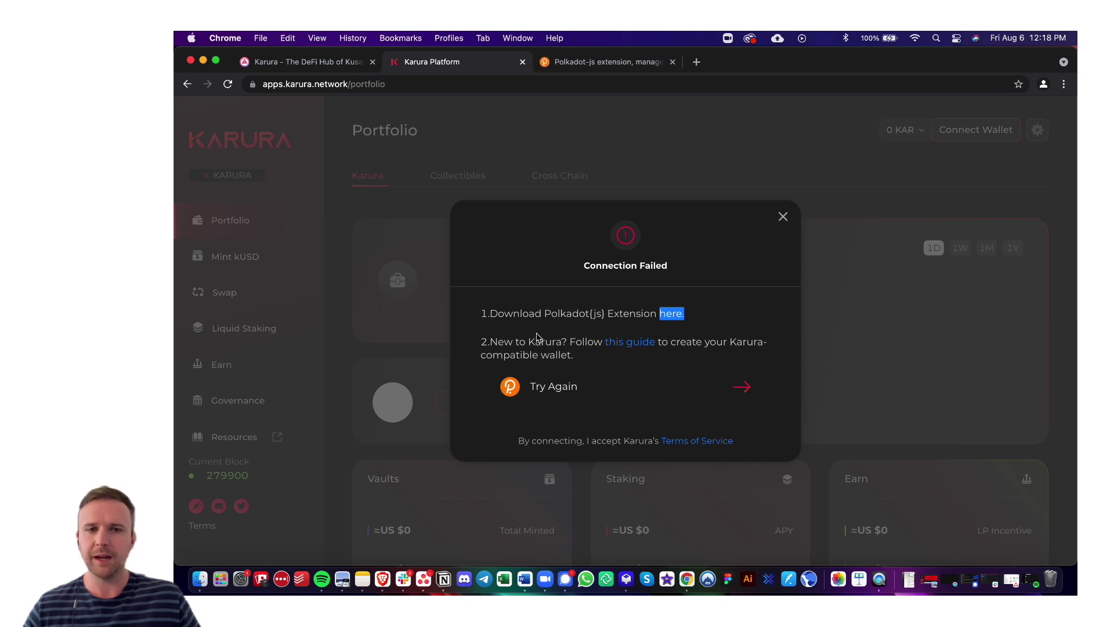
click(622, 346)
right_click(628, 346)
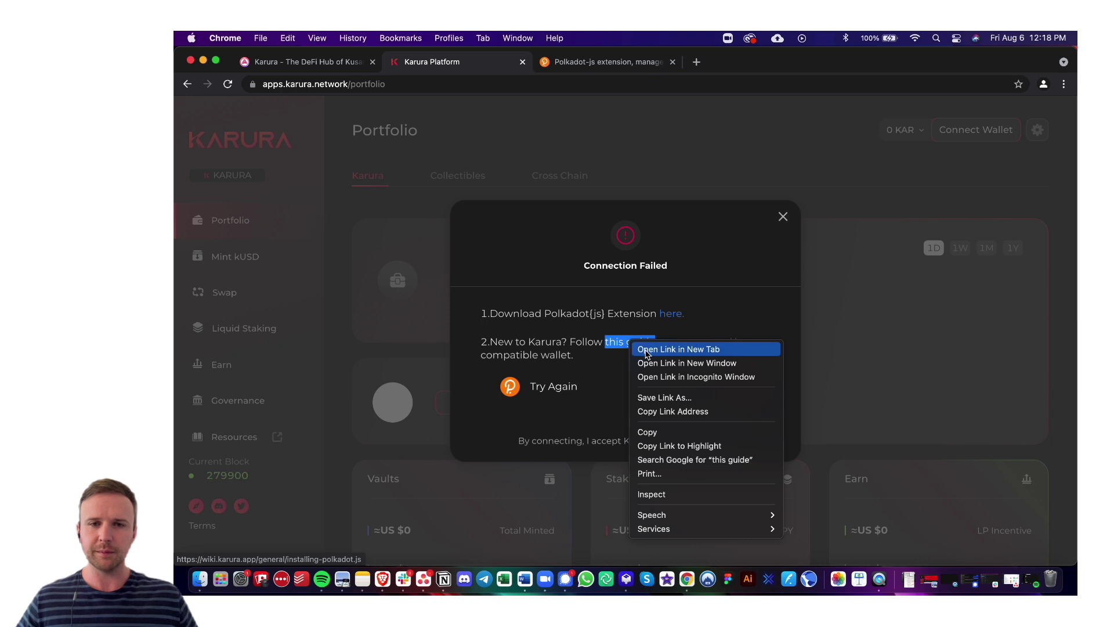
click(705, 351)
click(705, 350)
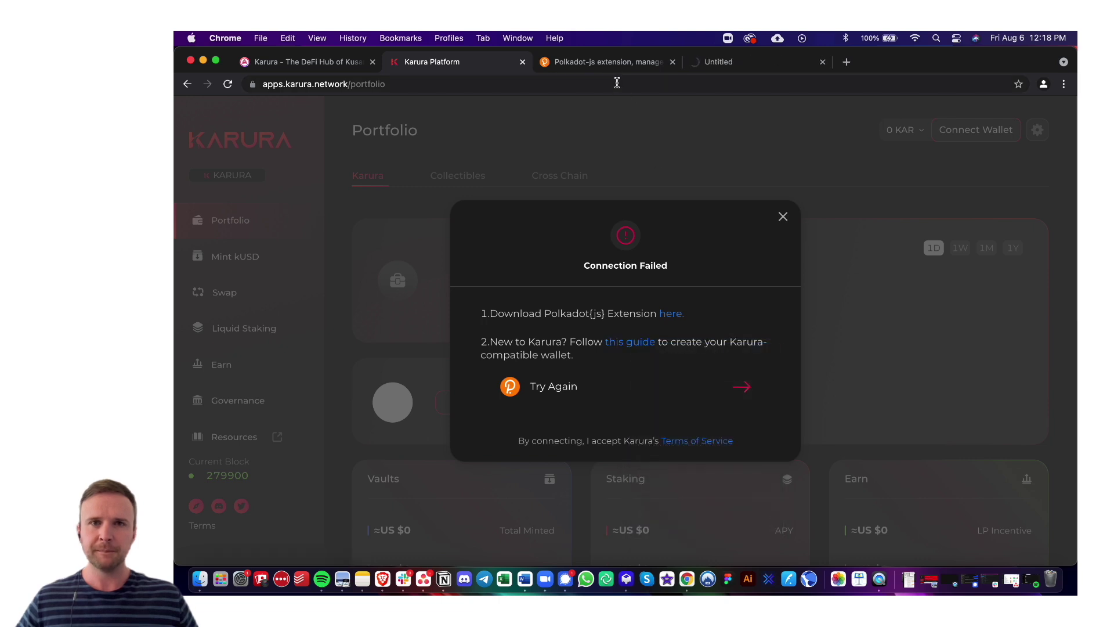
click(648, 64)
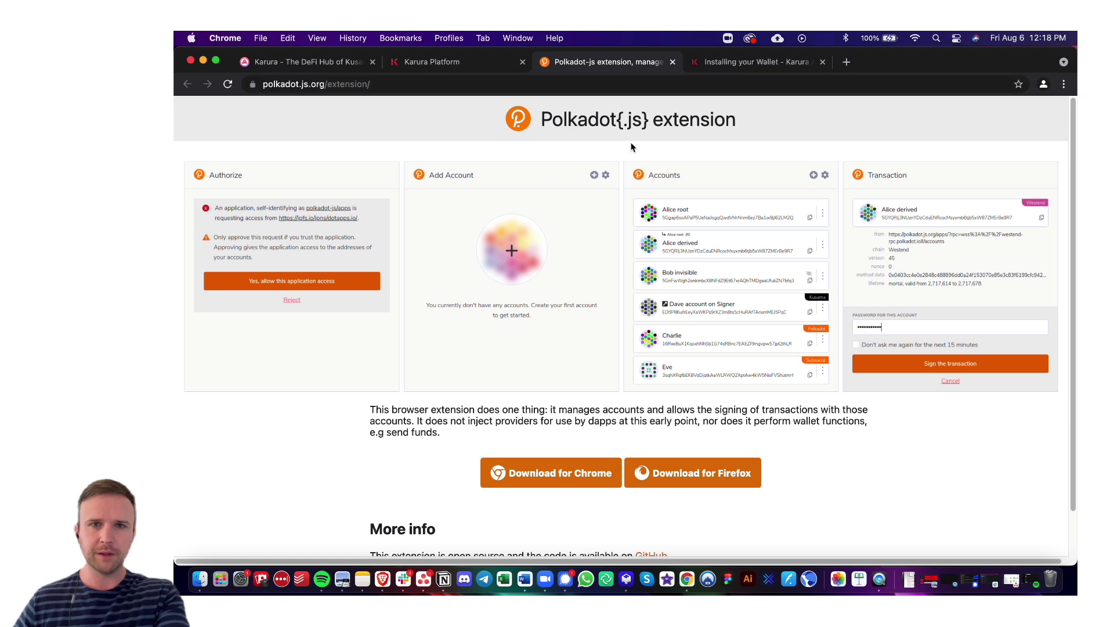
click(488, 85)
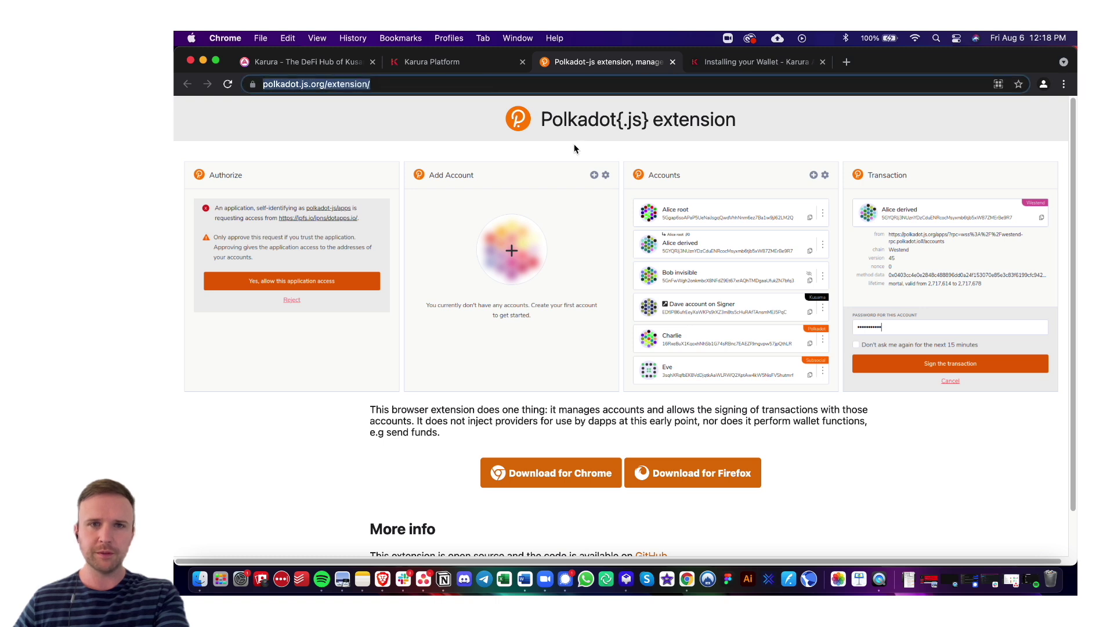
click(425, 83)
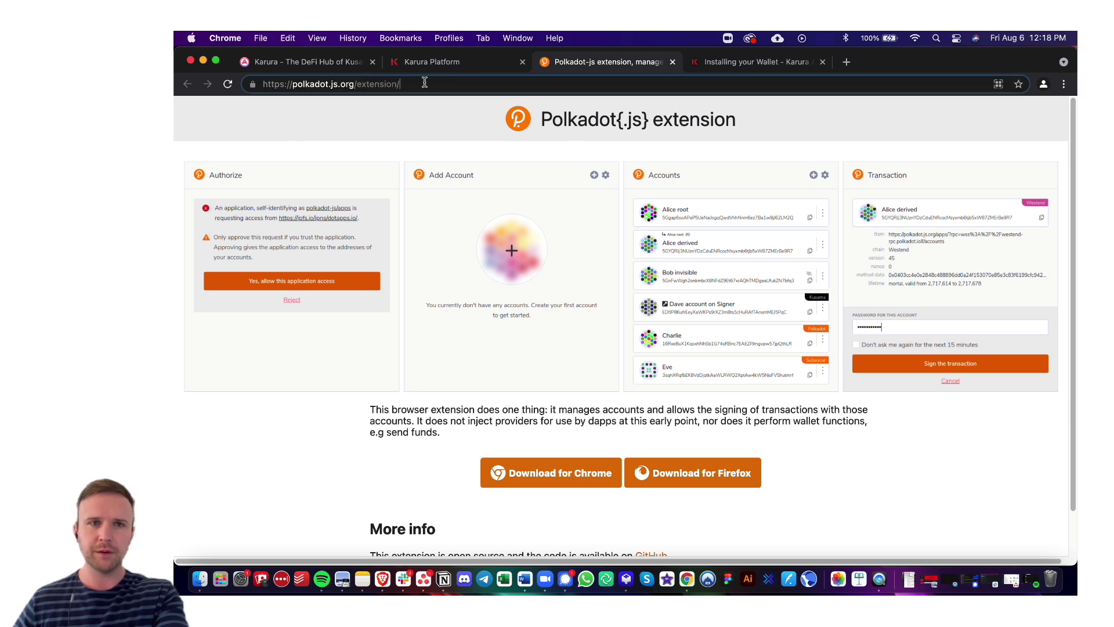
drag(355, 84, 402, 84)
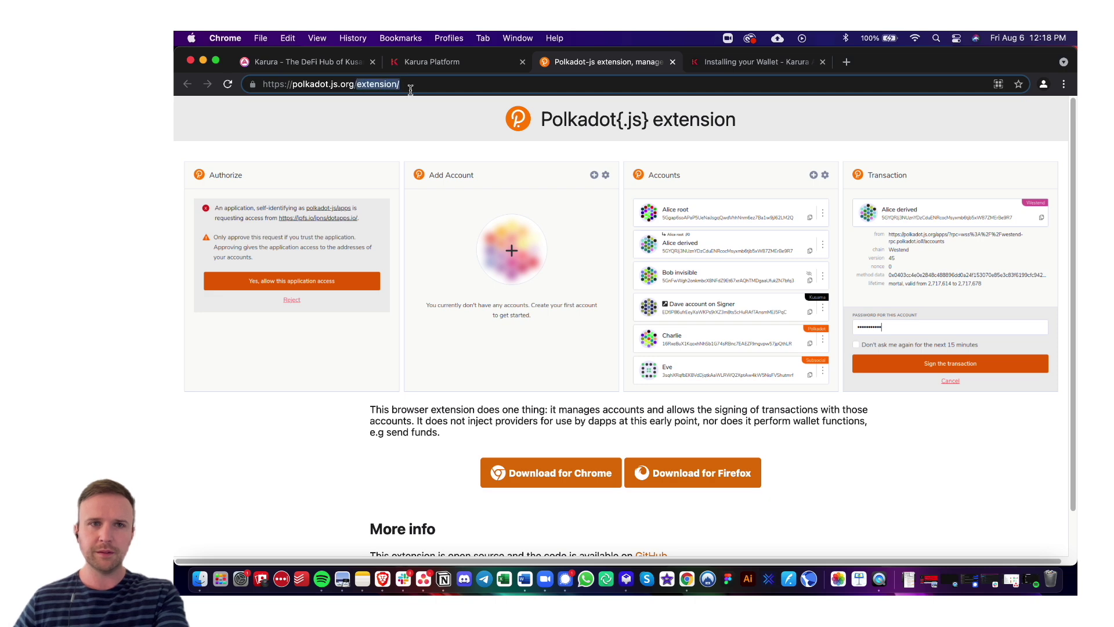
key(BackSpace)
click(425, 114)
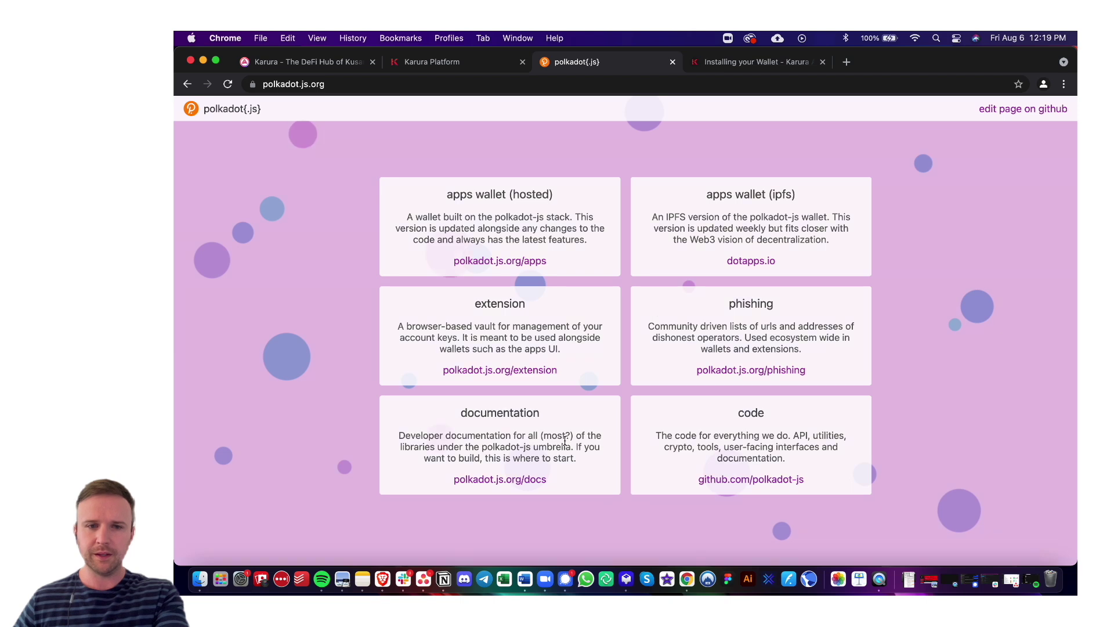
drag(577, 267, 447, 193)
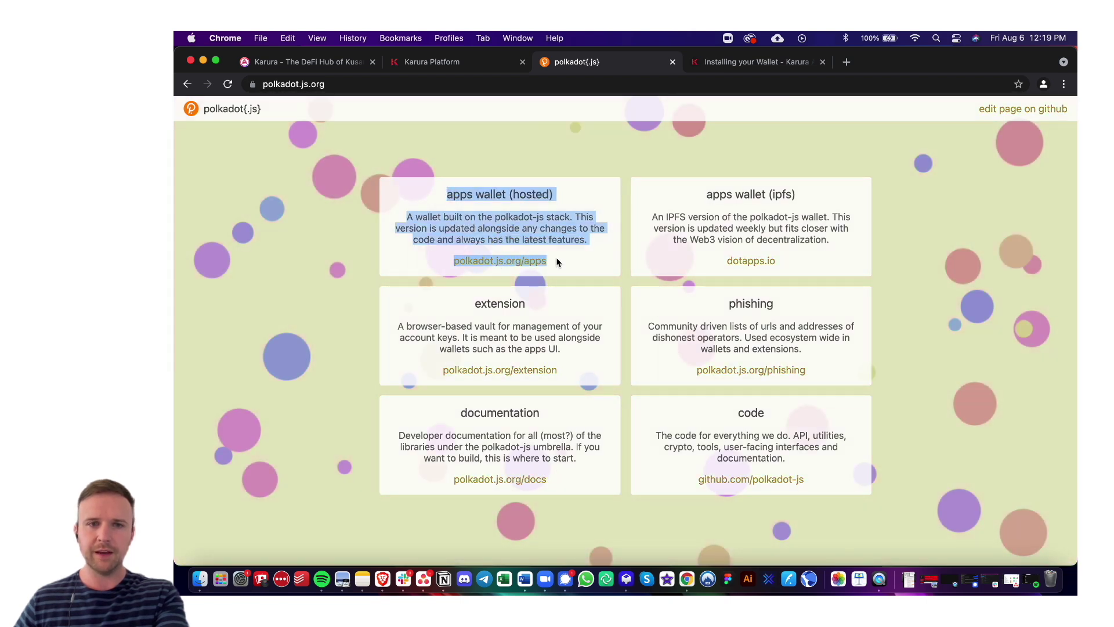
click(544, 267)
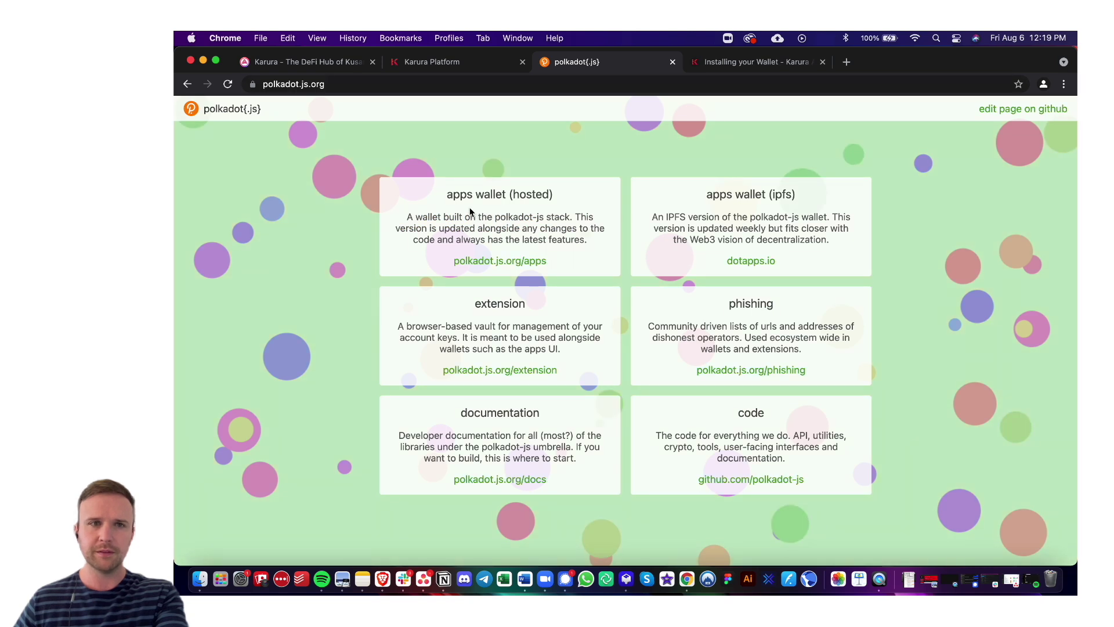
key(super+bracketleft)
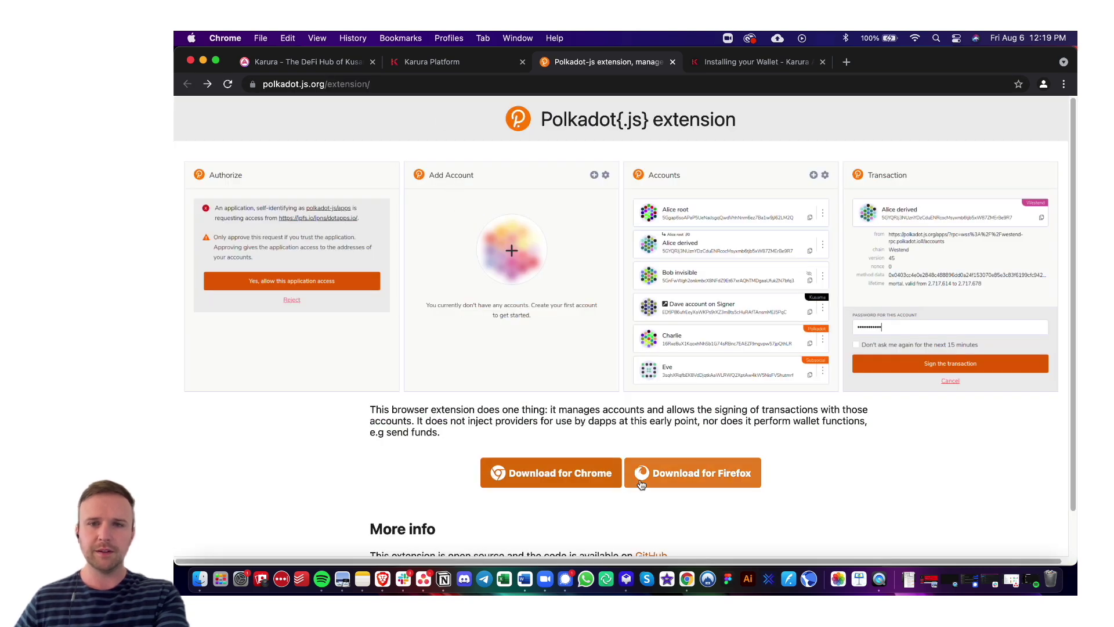
Add the polkadot{.js} extension to Chrome from the Chrome Web Store.
click(574, 480)
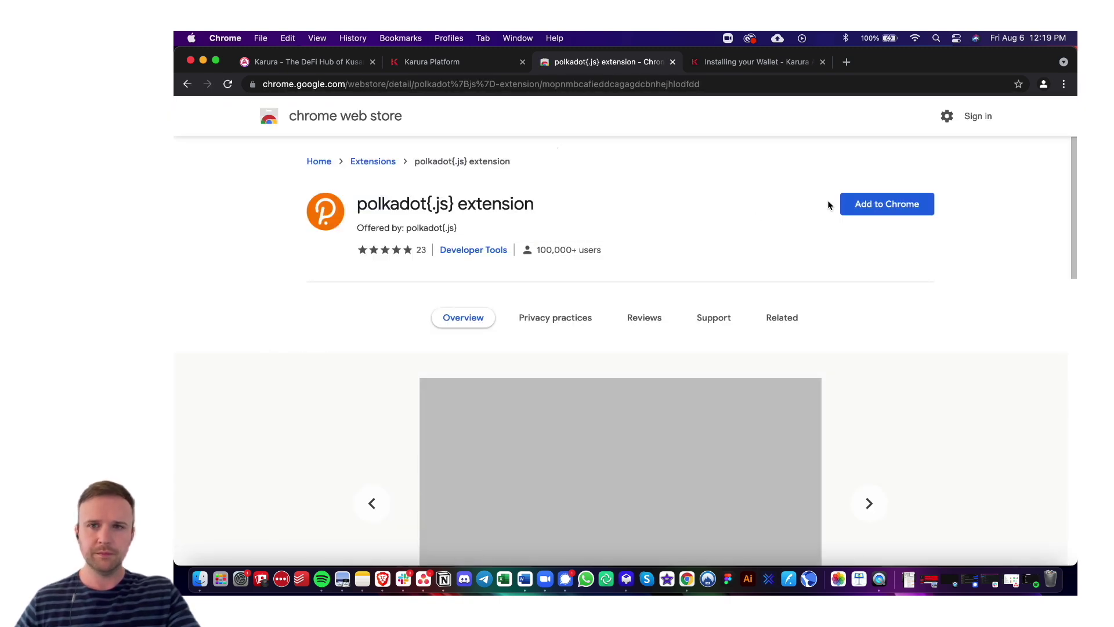
click(870, 205)
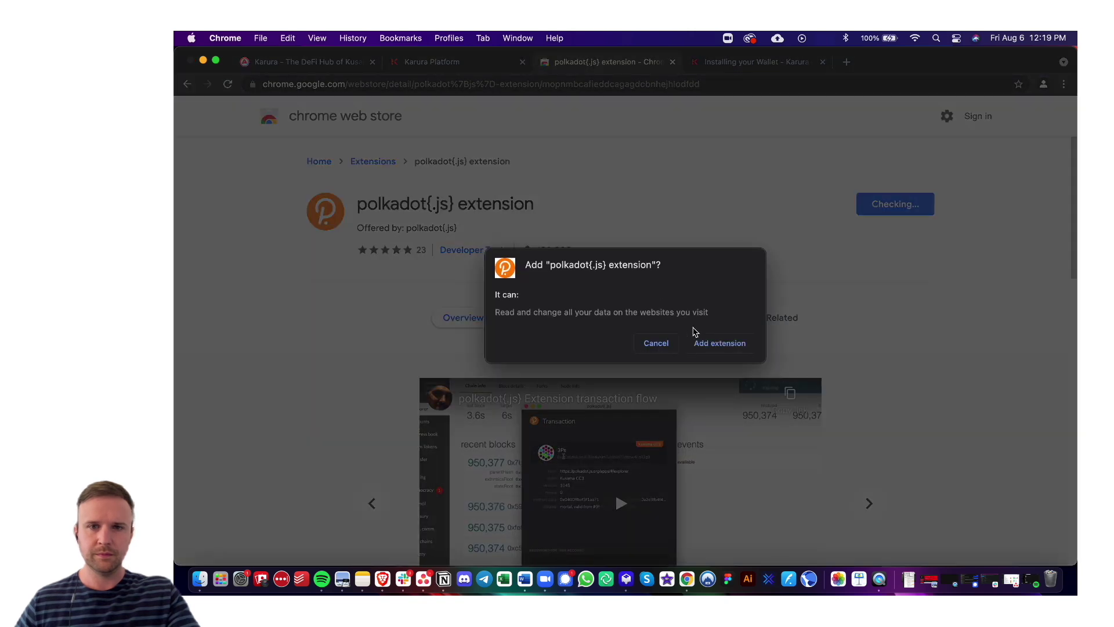
click(712, 343)
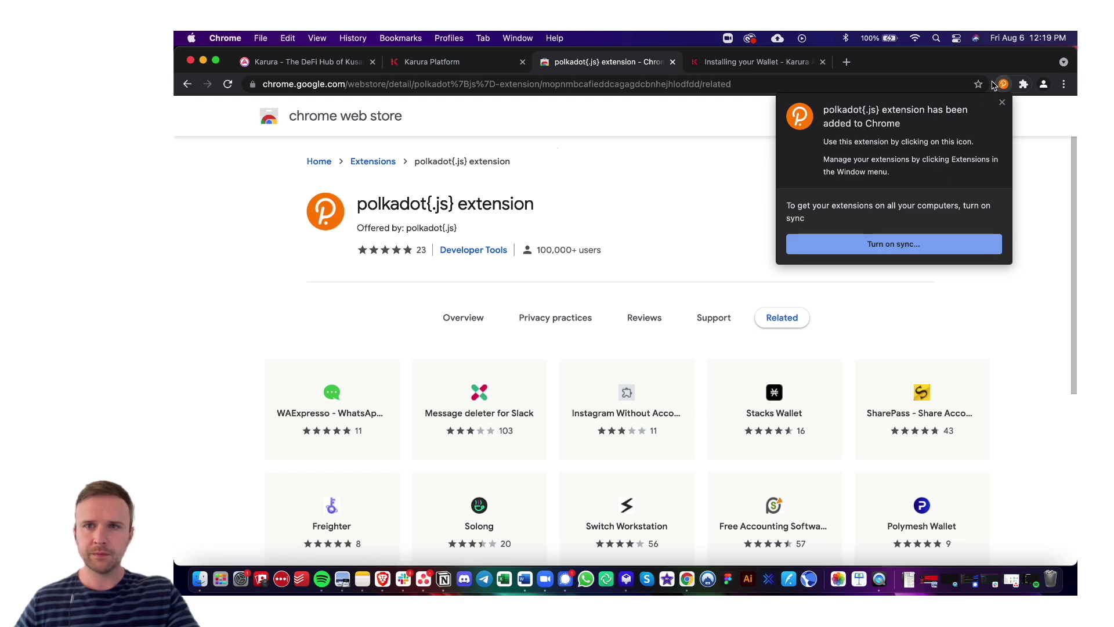
click(1001, 103)
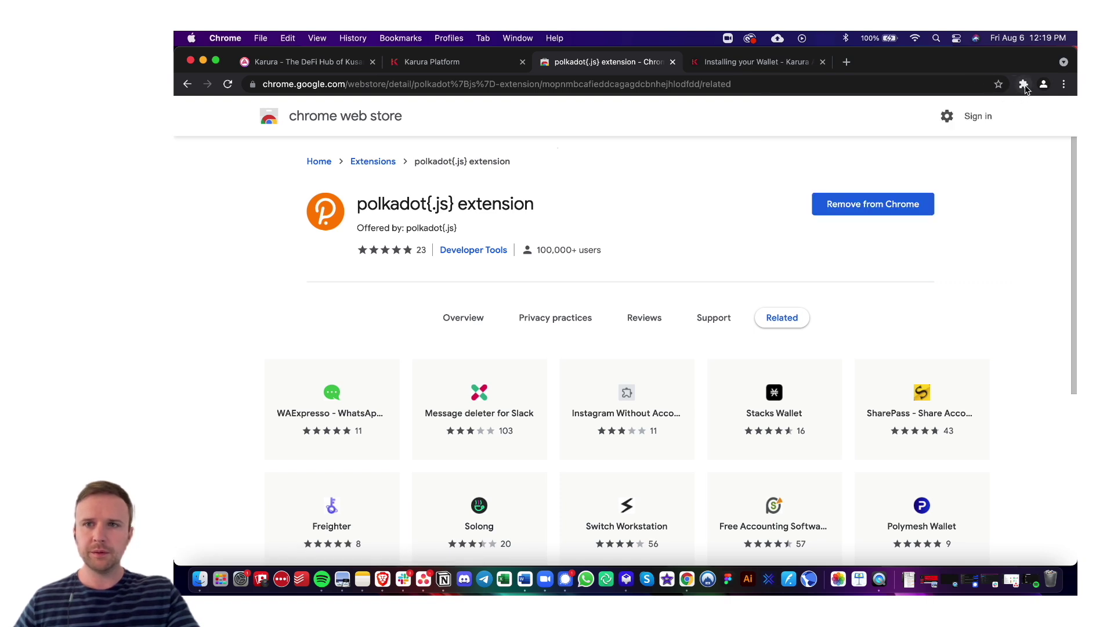
Pin the polkadot{.js} extension to the Chrome toolbar.
click(1024, 85)
click(993, 180)
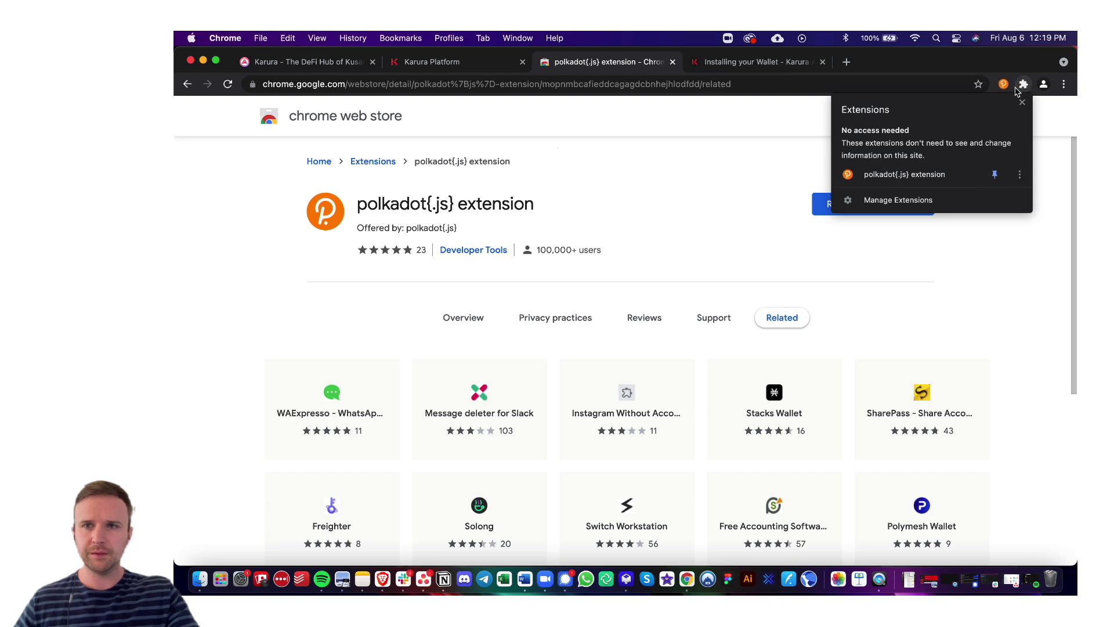
click(775, 174)
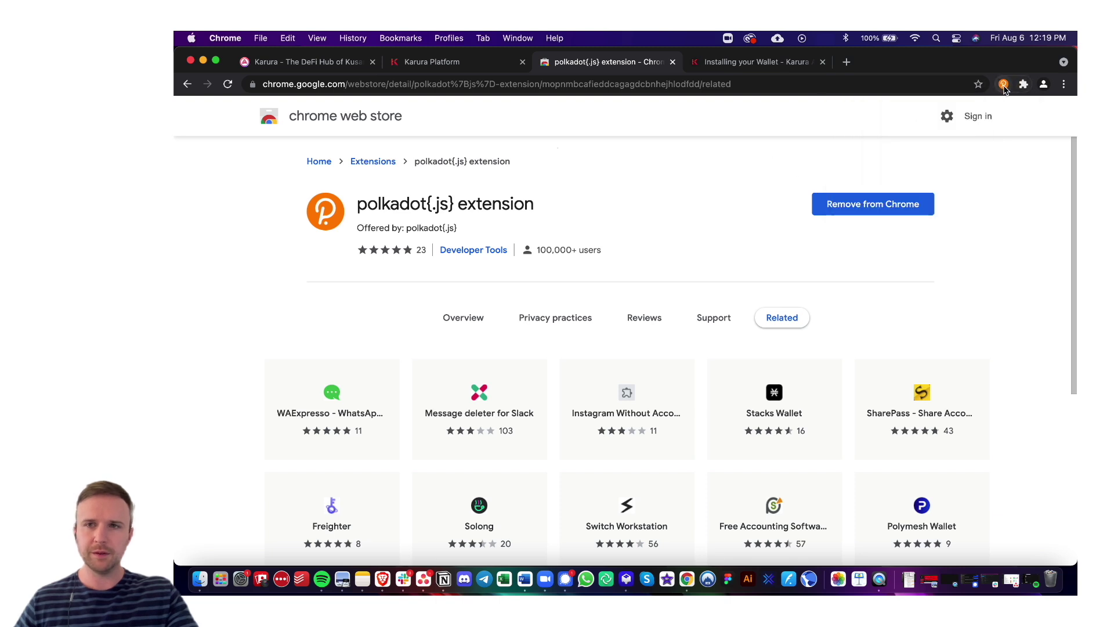
click(749, 66)
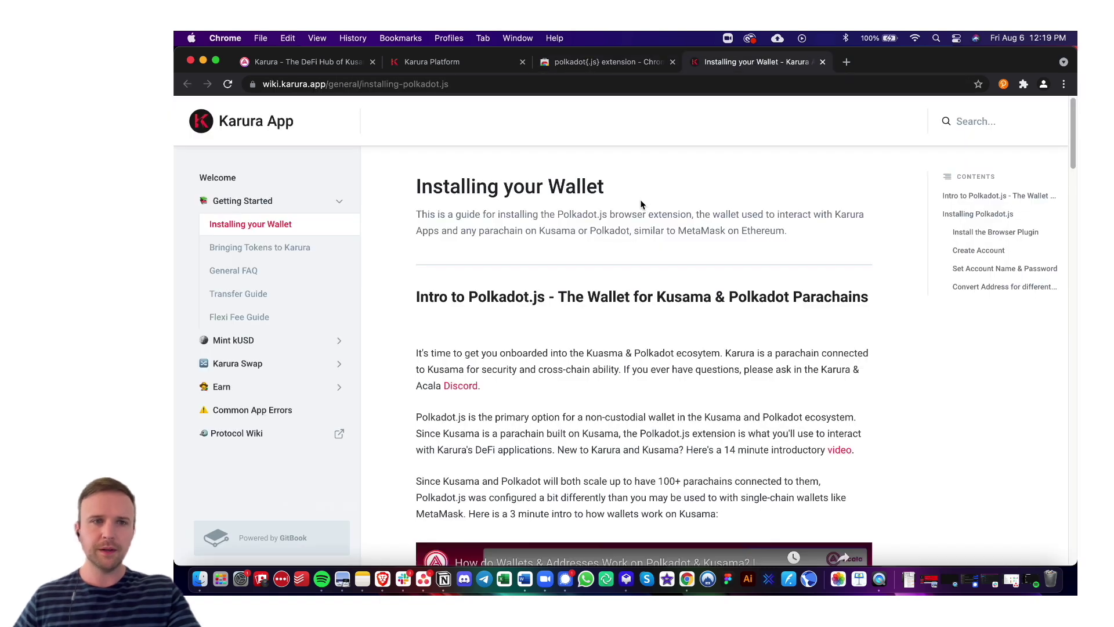
Skim the Installing your Wallet guide and briefly open and close the Polkadot.js popup.
scroll(554, 238, down, 1)
scroll(554, 238, up, 1)
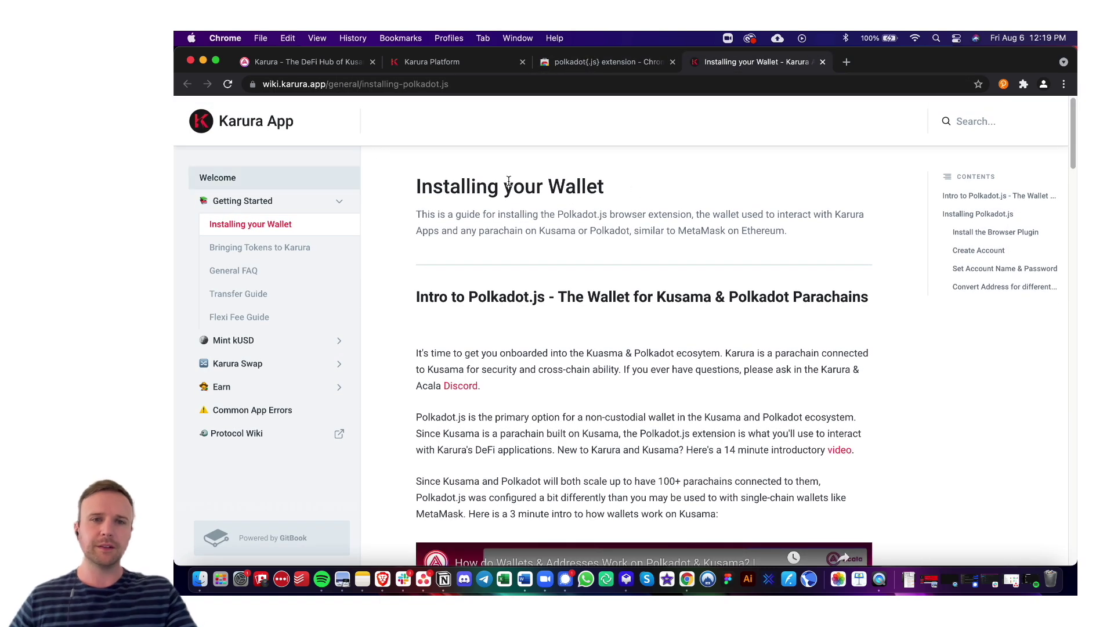
scroll(812, 277, down, 1)
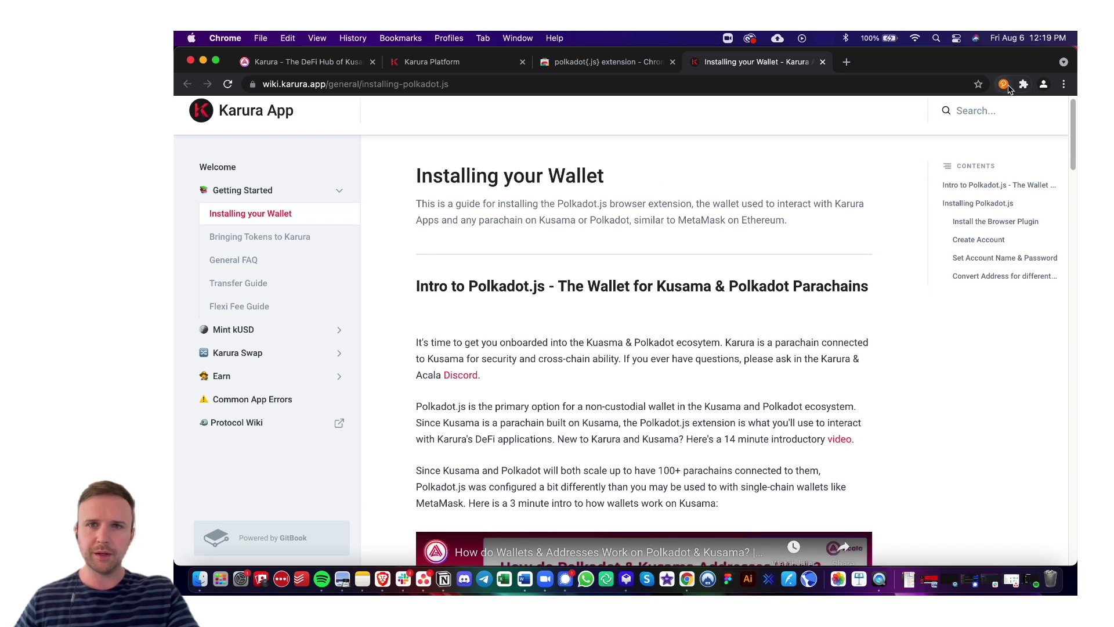
click(1003, 84)
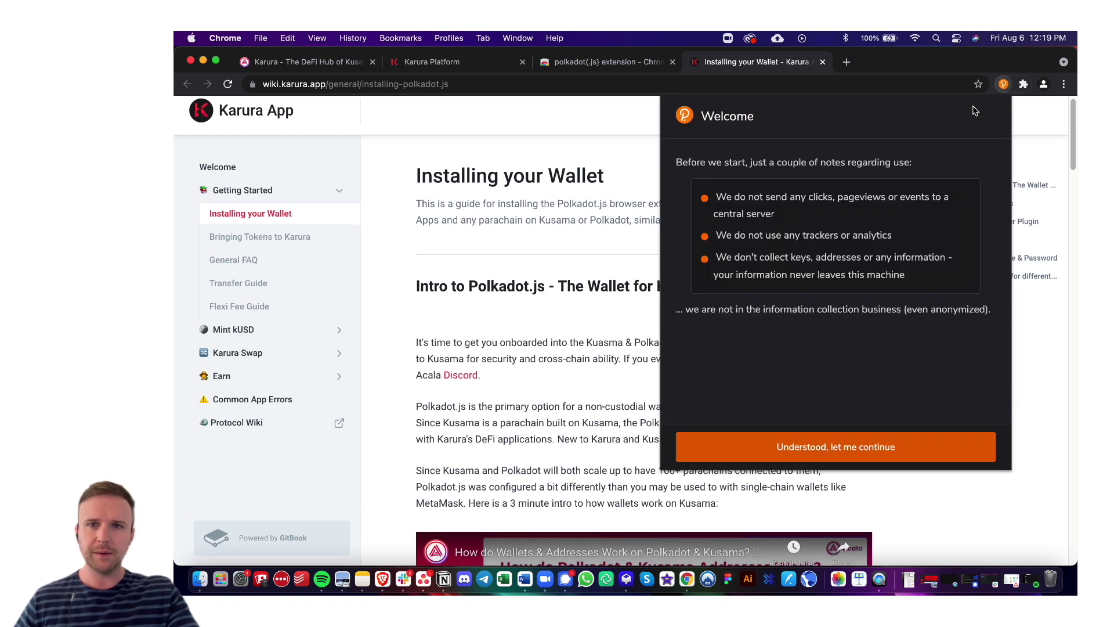
click(1003, 85)
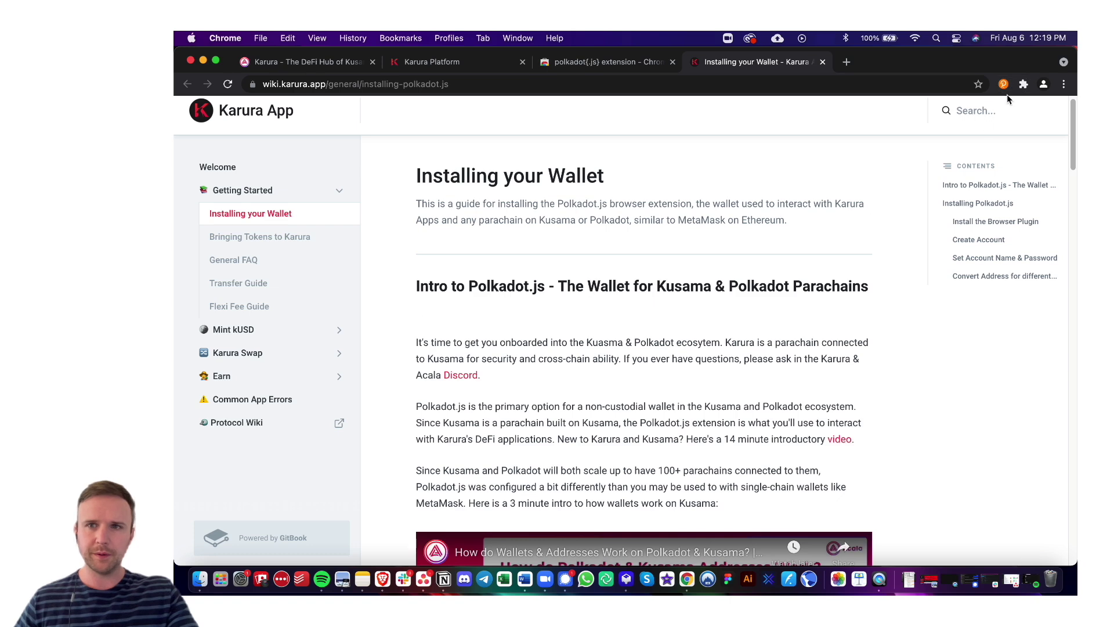
Read down to the Create Account instructions and open the Polkadot.js extension.
scroll(812, 232, down, 3)
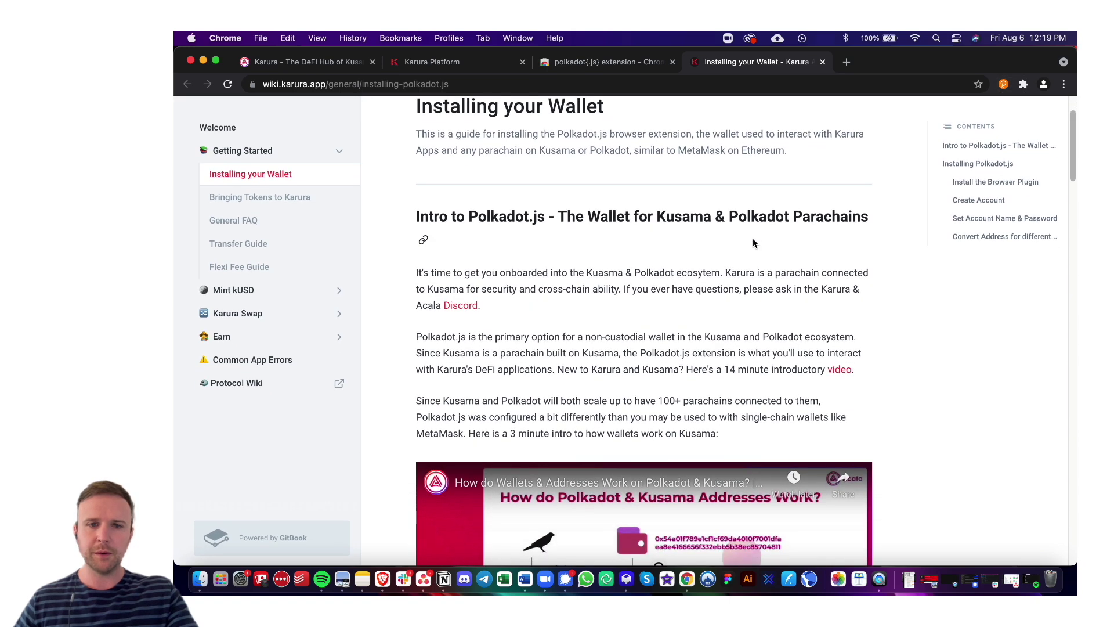
scroll(753, 242, down, 5)
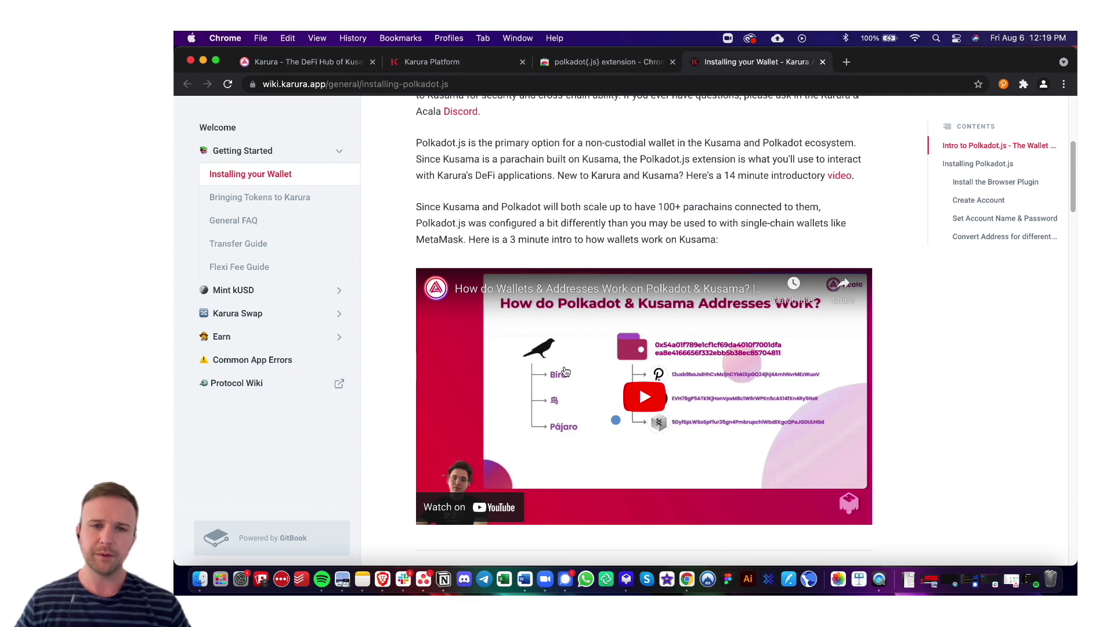
scroll(754, 374, up, 1)
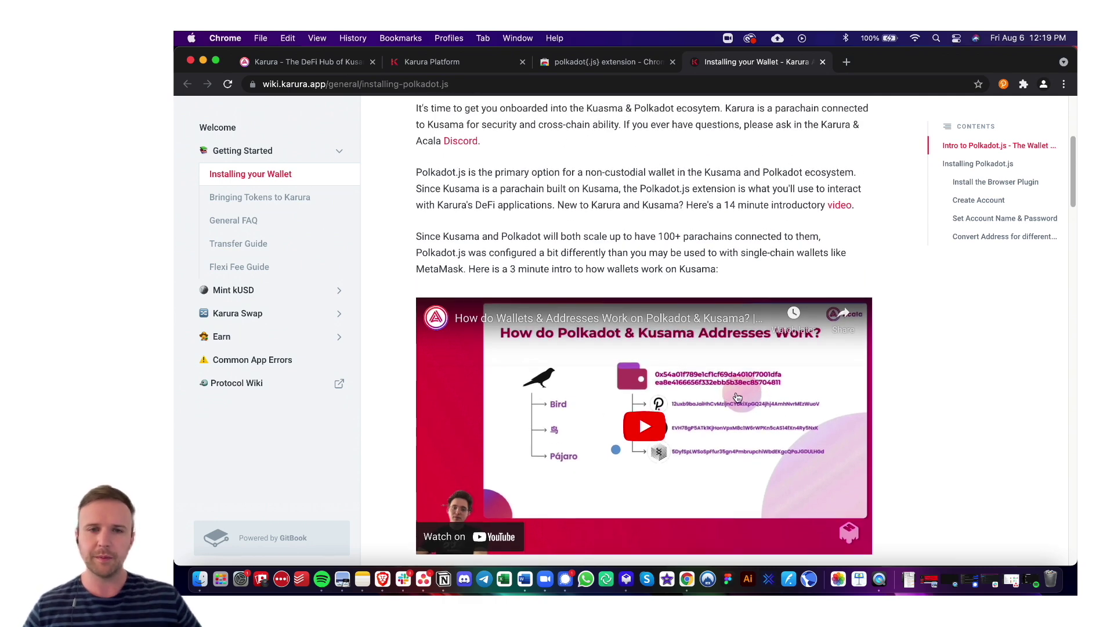
scroll(737, 397, up, 1)
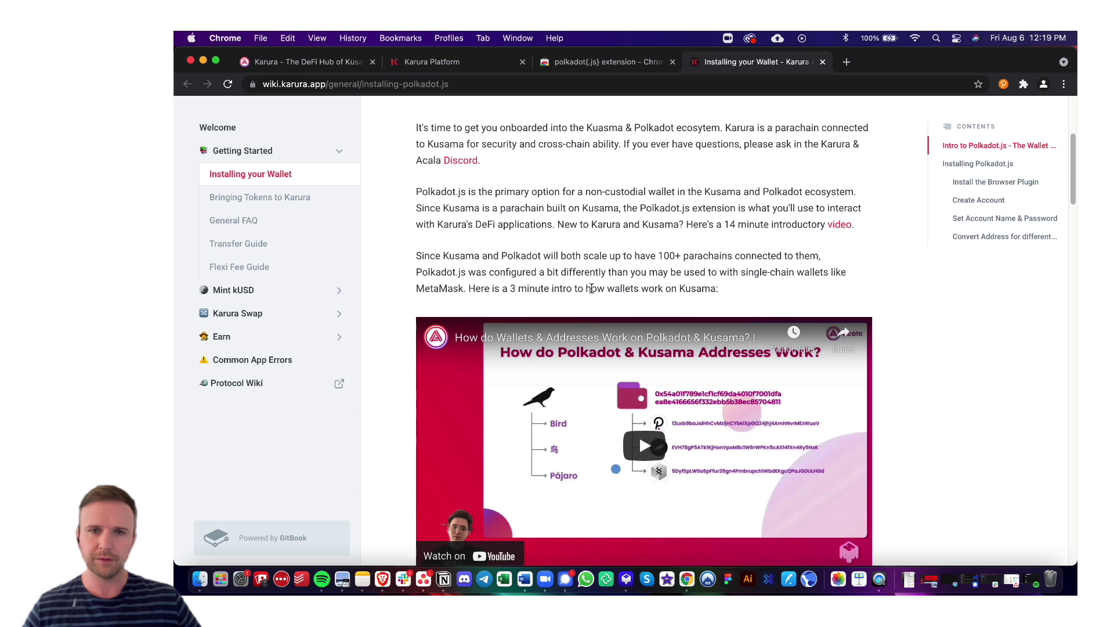
scroll(781, 284, down, 1)
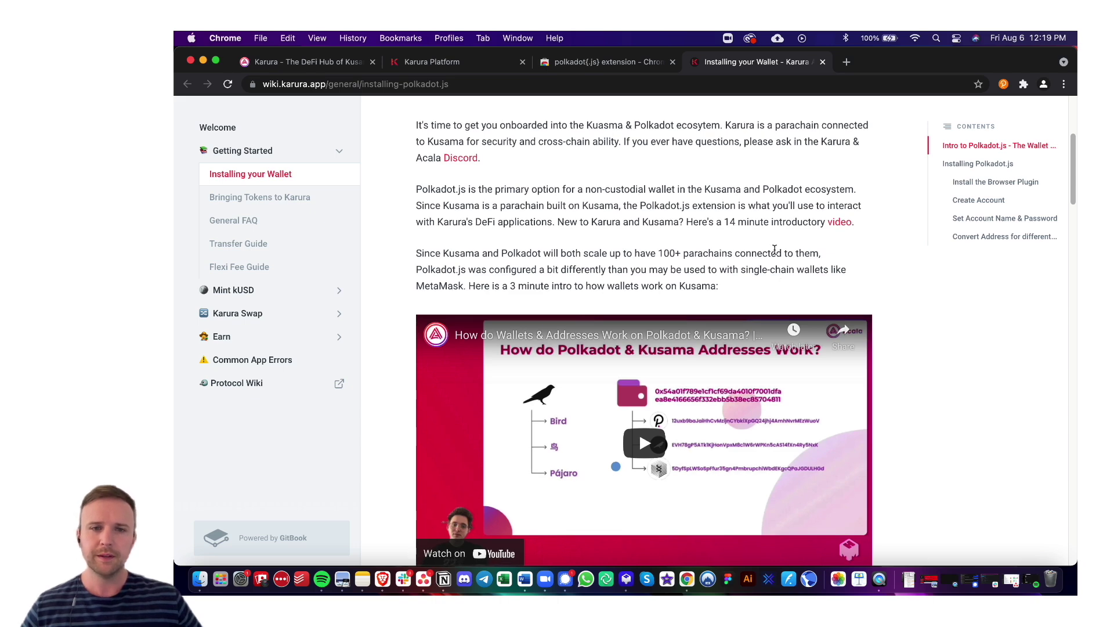
scroll(774, 248, down, 15)
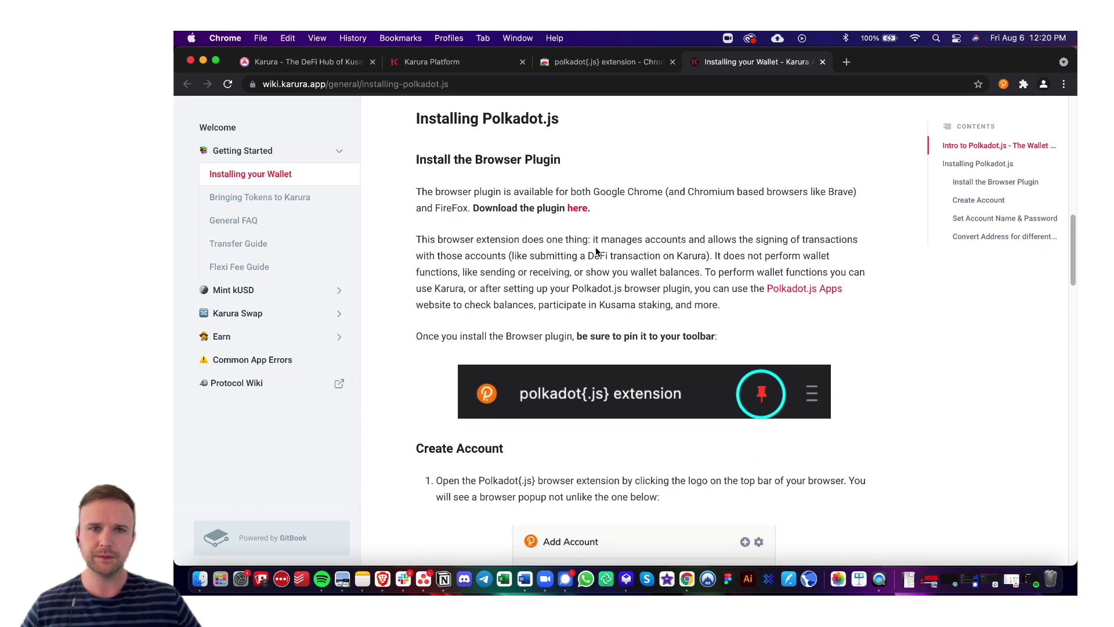
scroll(793, 292, down, 8)
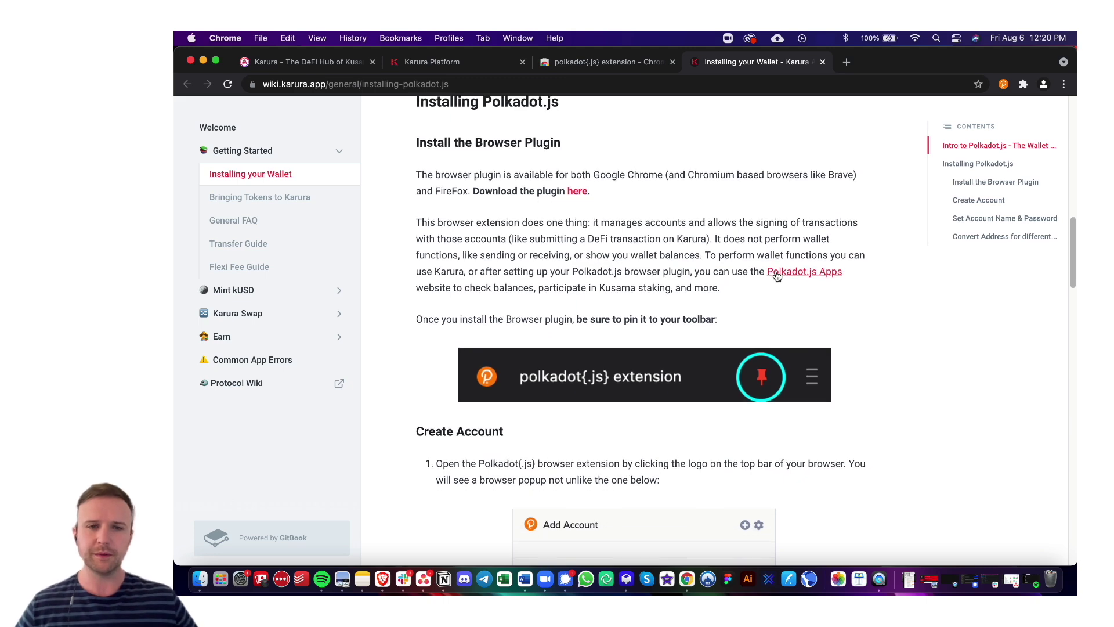
scroll(699, 342, down, 3)
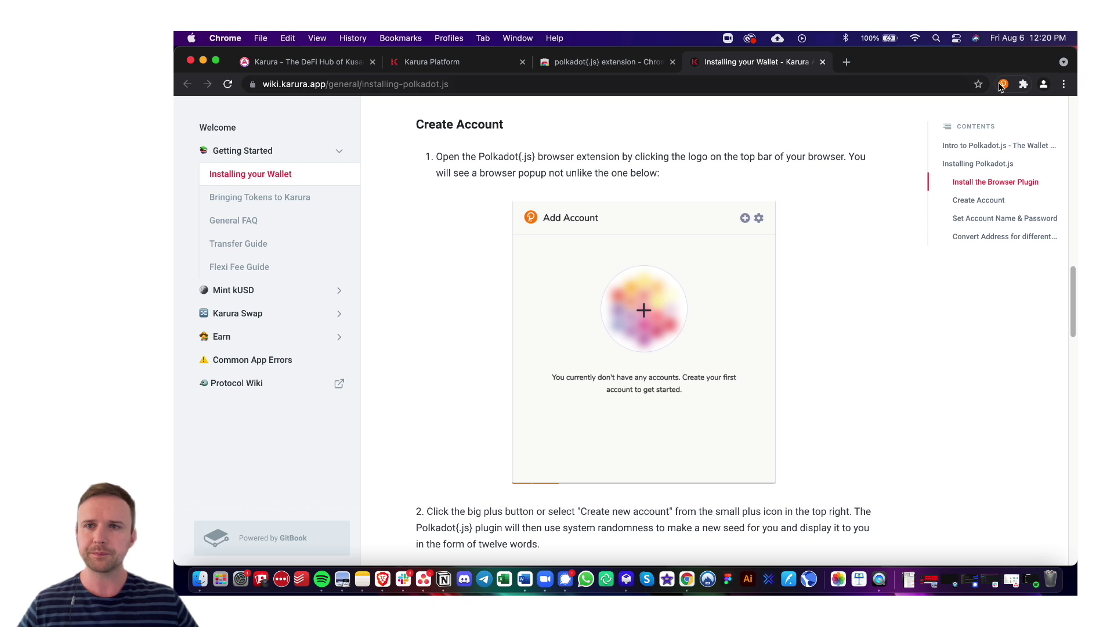
click(1003, 84)
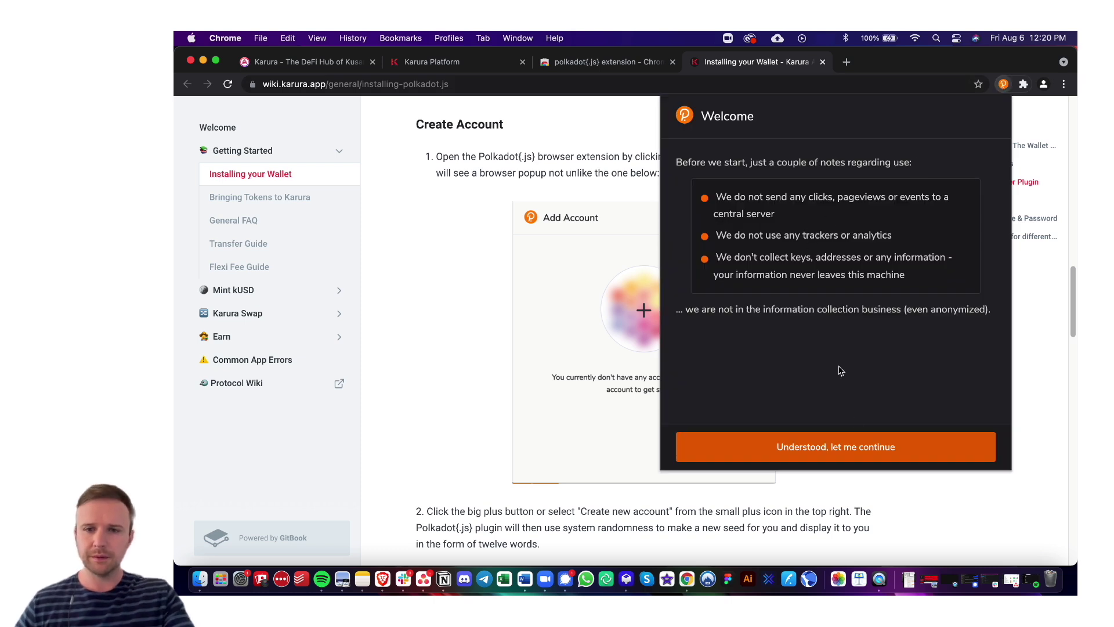
Accept the welcome notice, generate a new account, copy its 12-word seed and confirm it's saved.
click(857, 447)
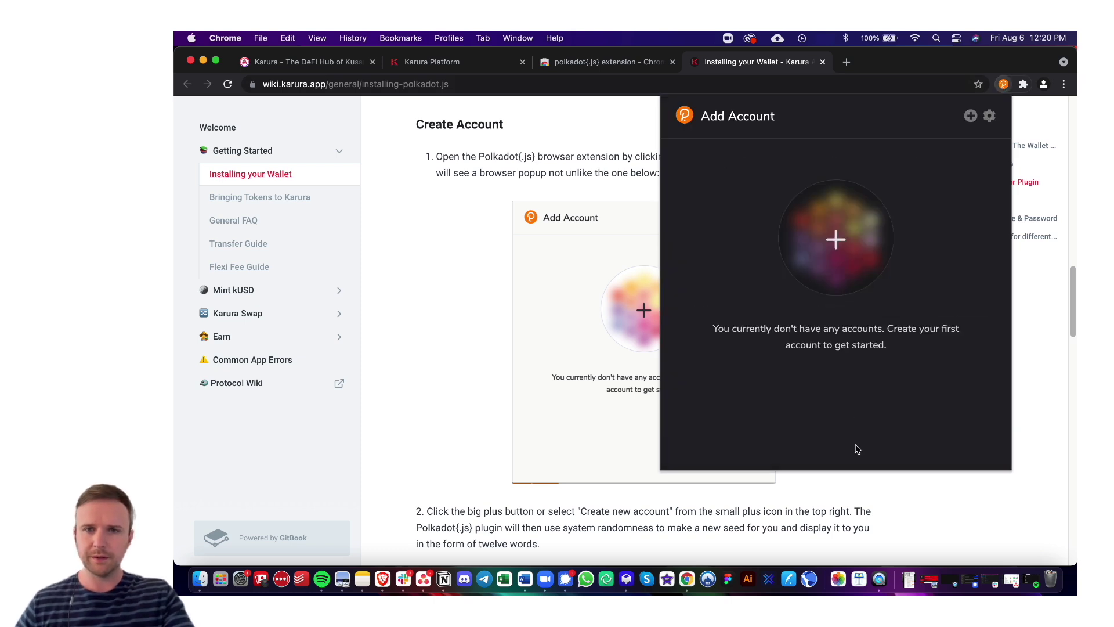
click(836, 240)
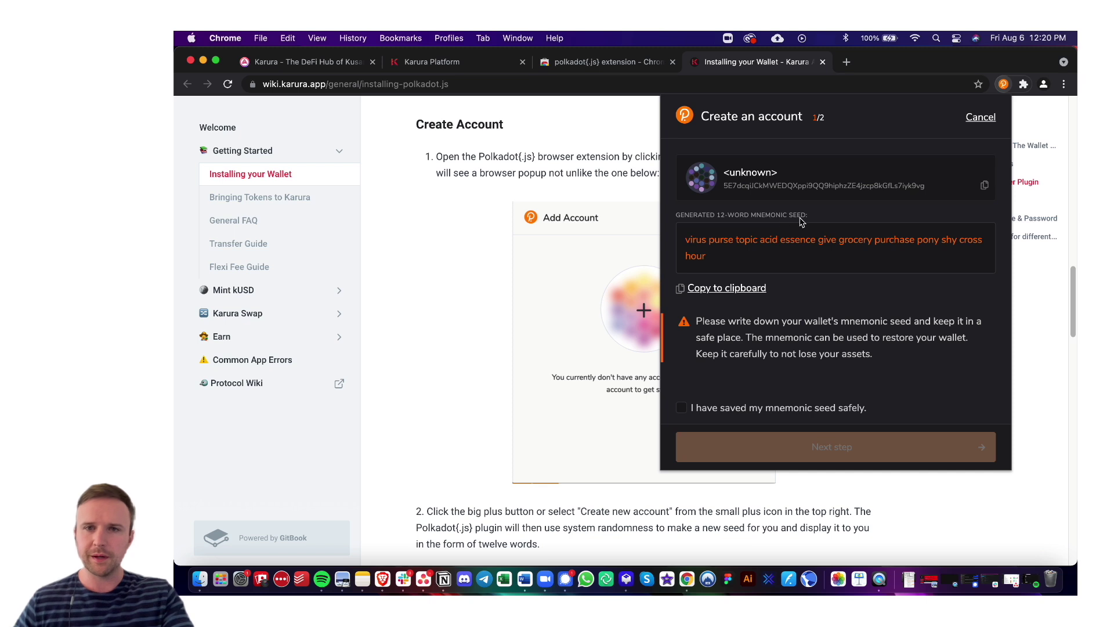
click(731, 290)
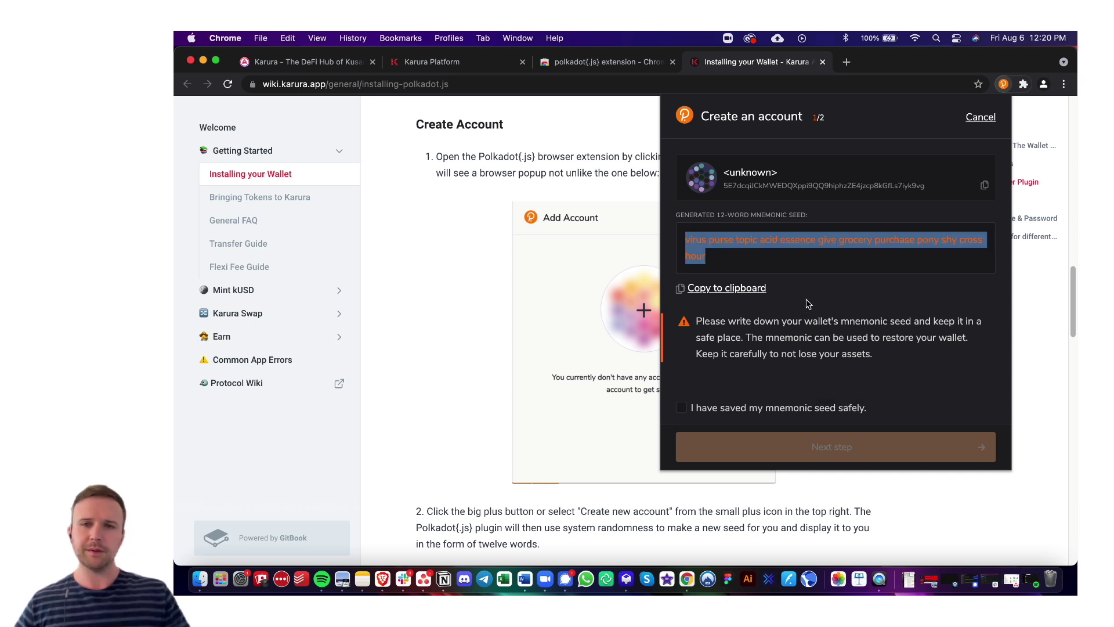
click(782, 259)
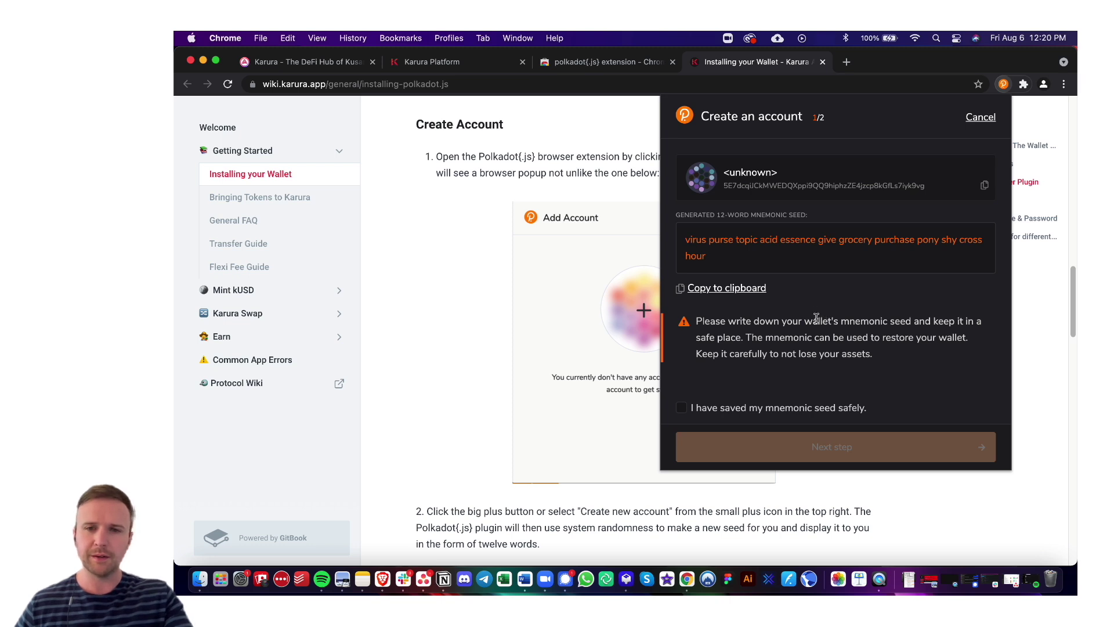
click(762, 298)
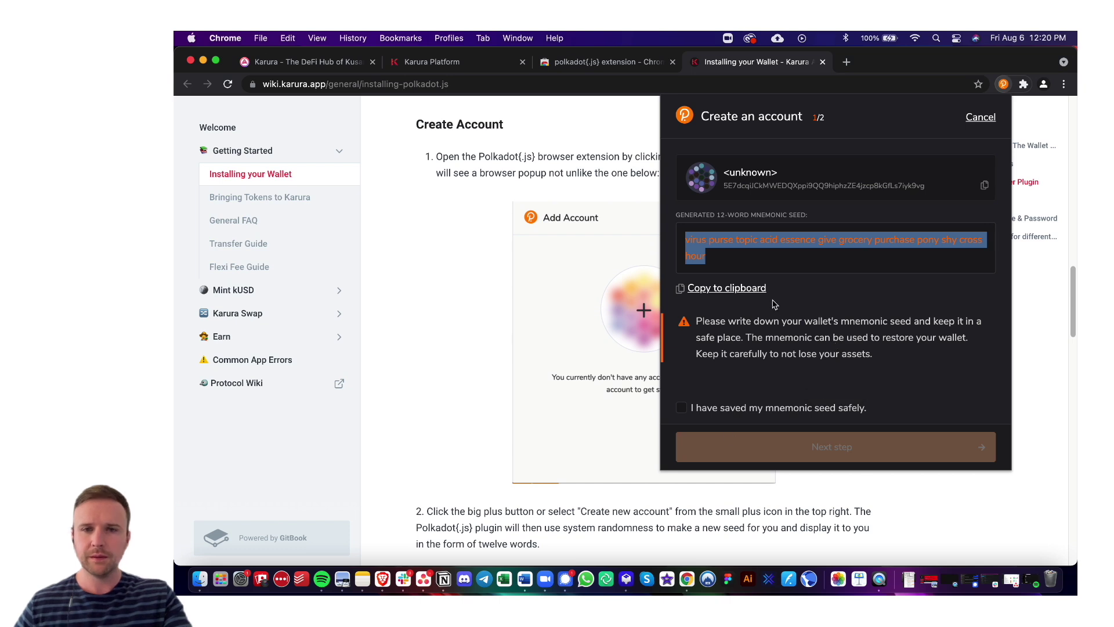
click(755, 409)
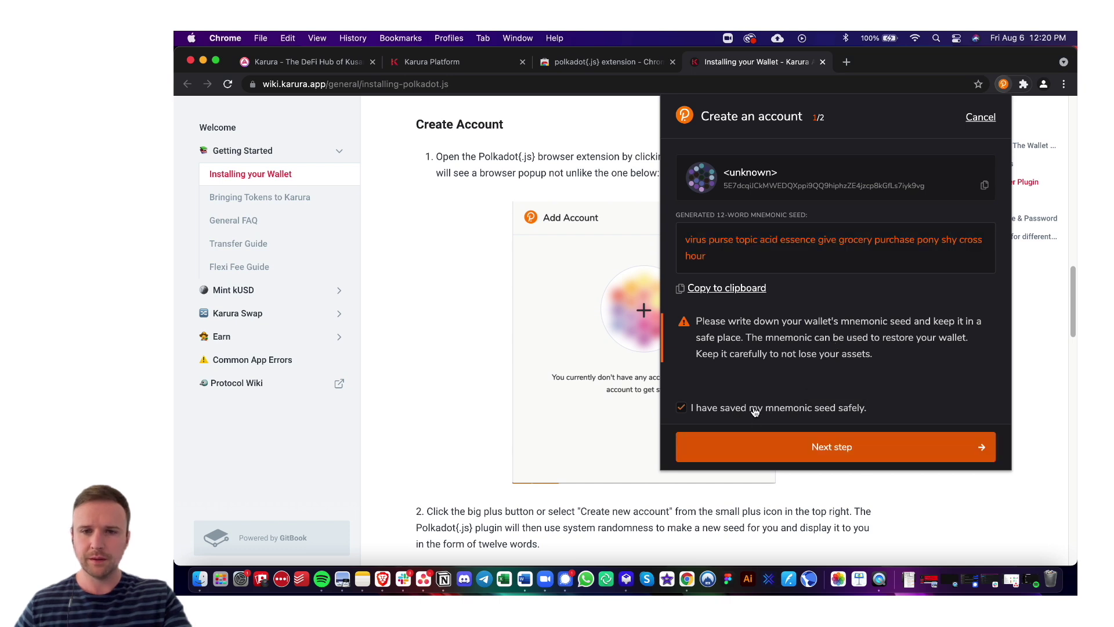
click(797, 441)
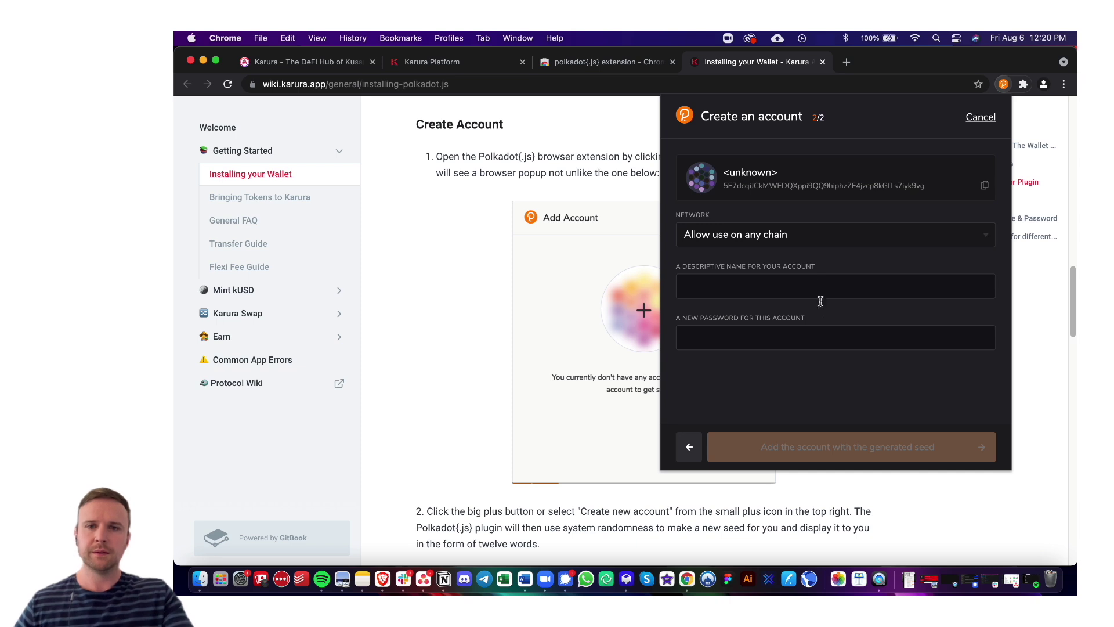
Name the account 'Karura Demo', enter and repeat a password, and add the account.
text(Karura )
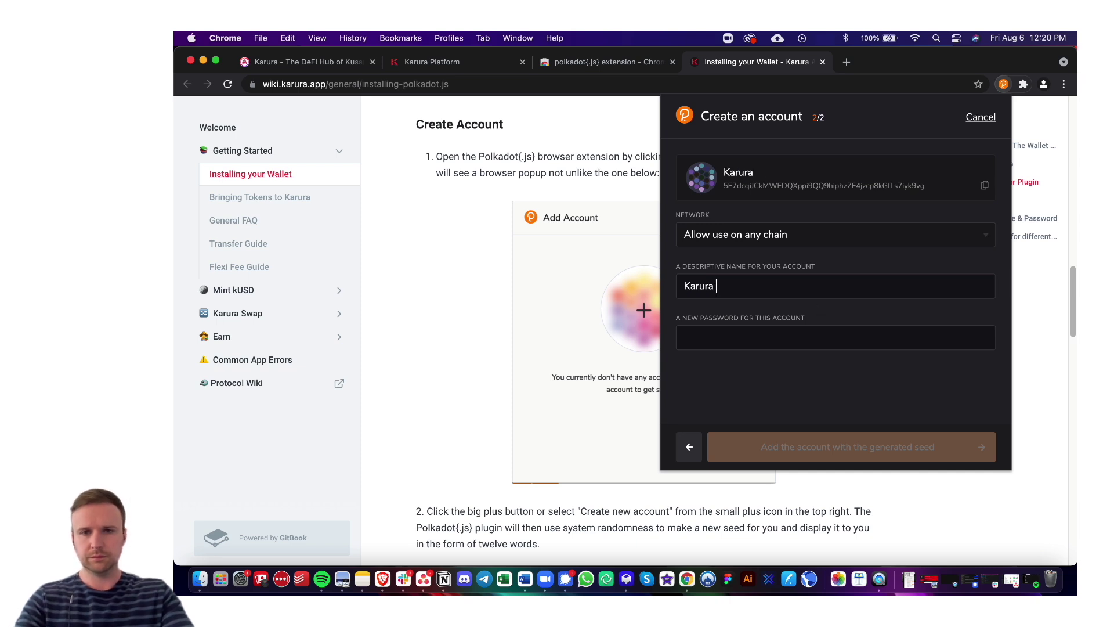
text(Demo)
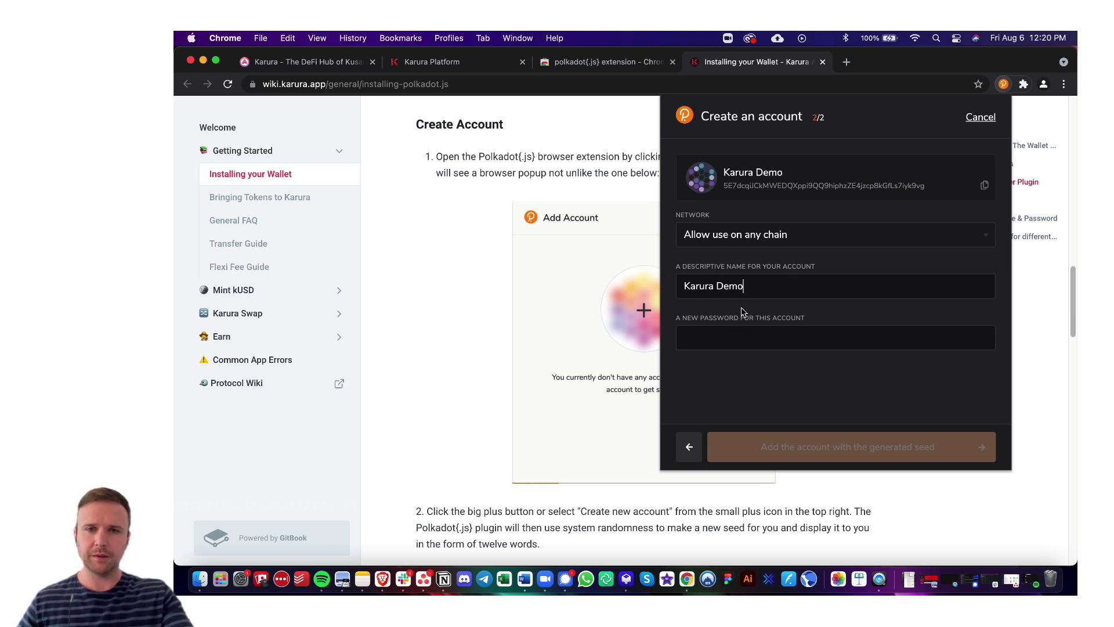
click(745, 335)
click(801, 297)
click(780, 335)
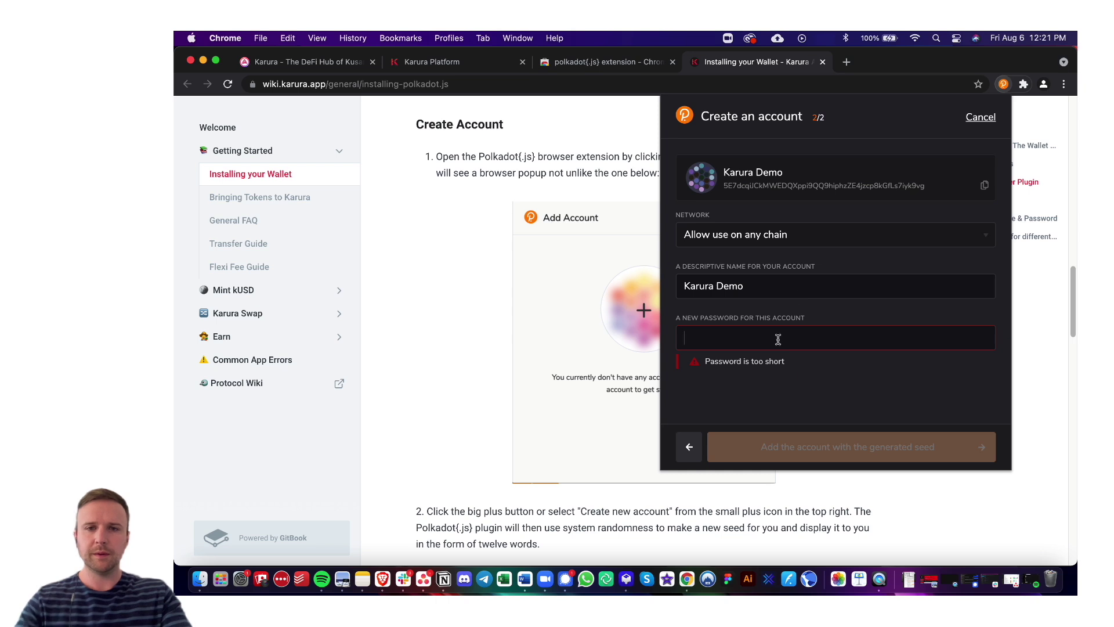
text(aaaa)
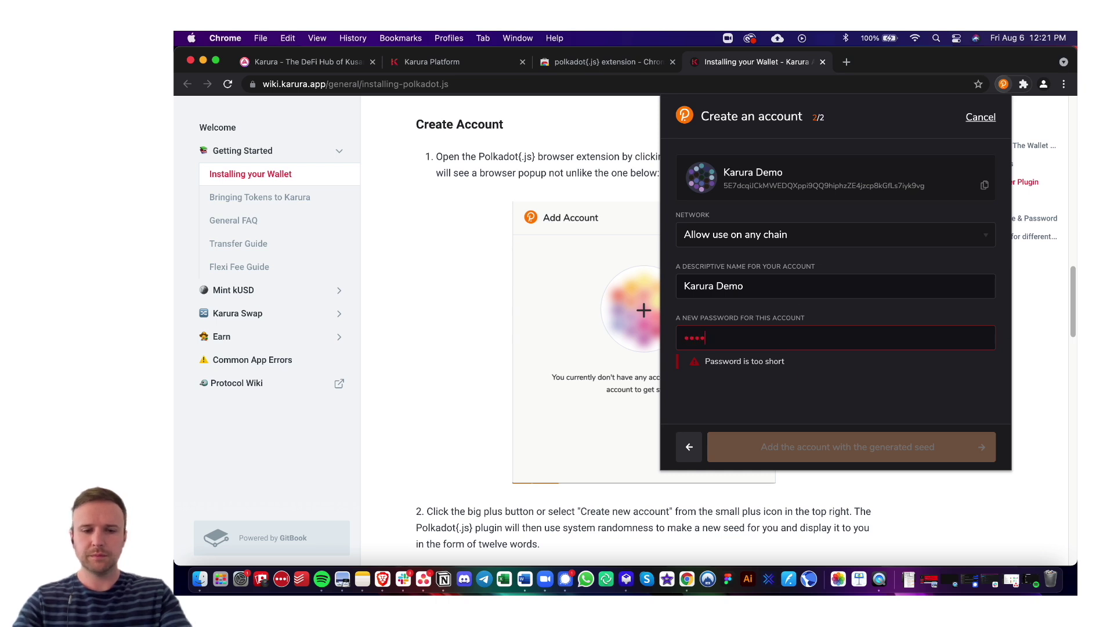
text(aa)
key(Tab)
text(a)
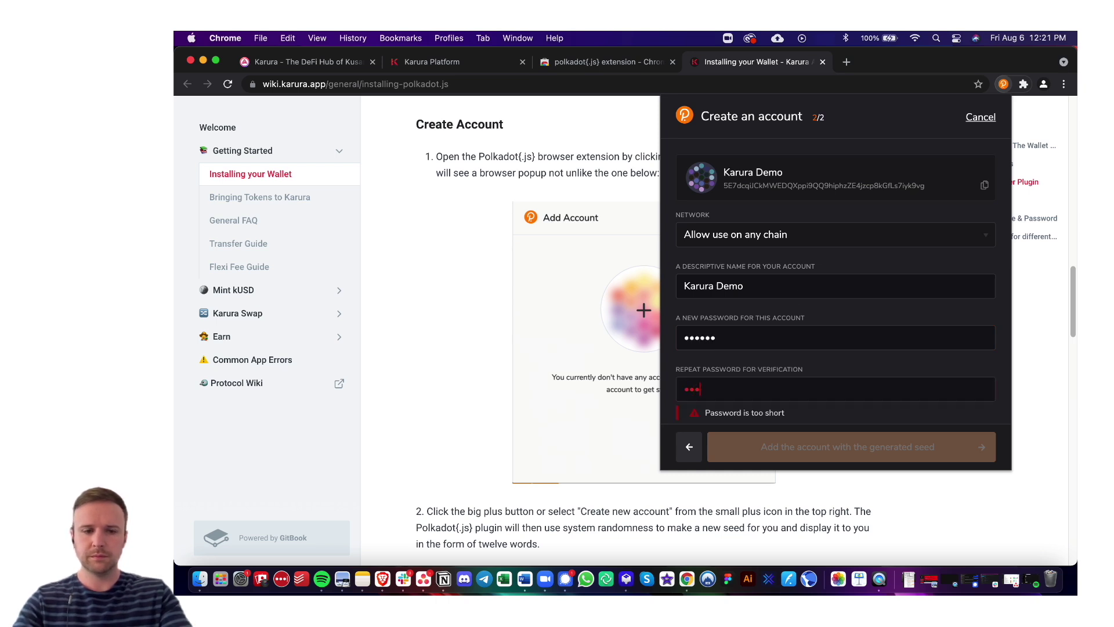
text(aaaaa)
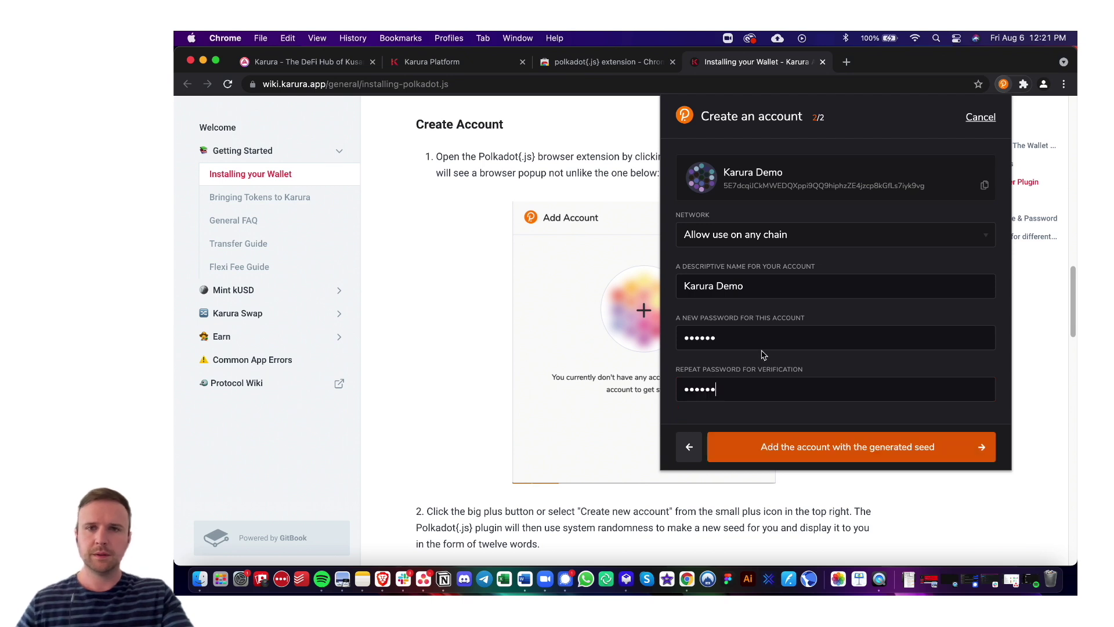
click(859, 449)
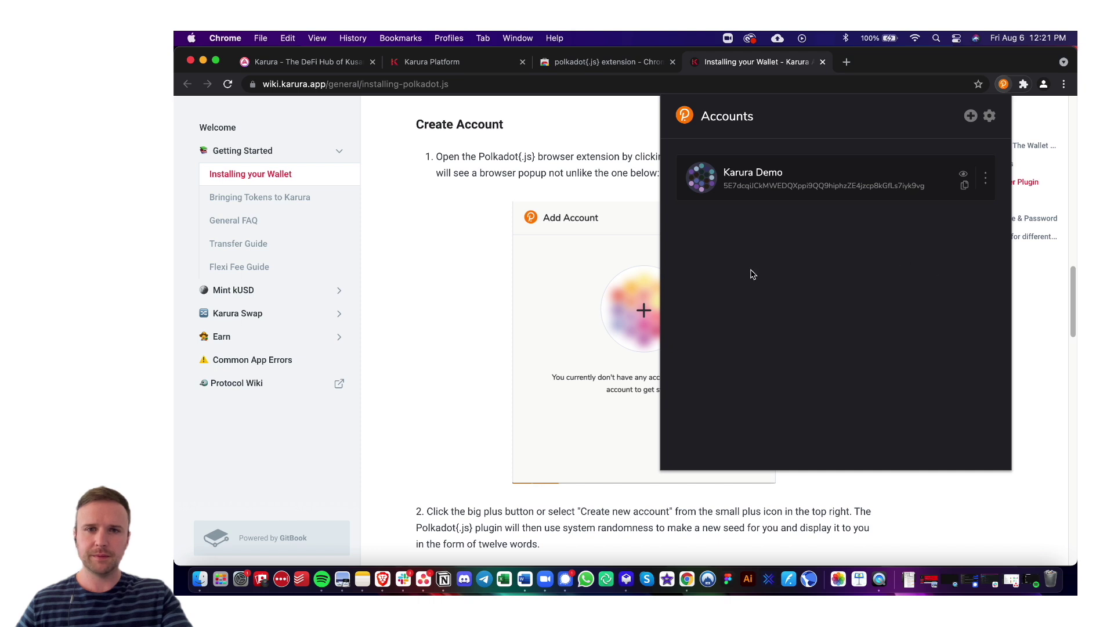
Close the wallet popup and open Bringing Tokens to Karura from the wiki's Getting Started sidebar.
click(500, 287)
scroll(463, 271, down, 10)
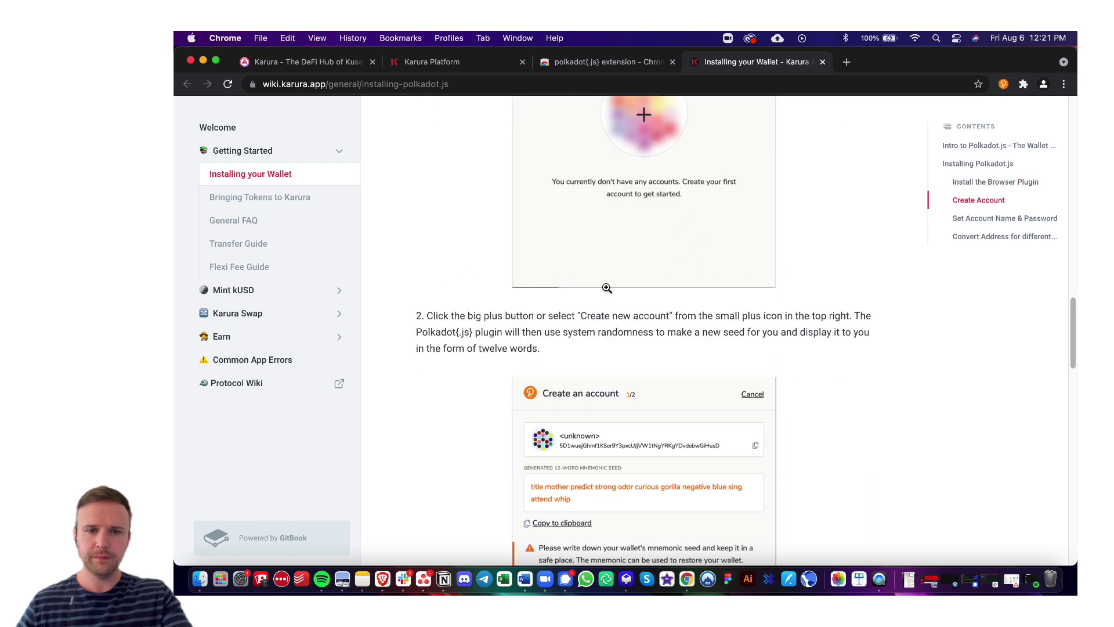
scroll(743, 297, down, 5)
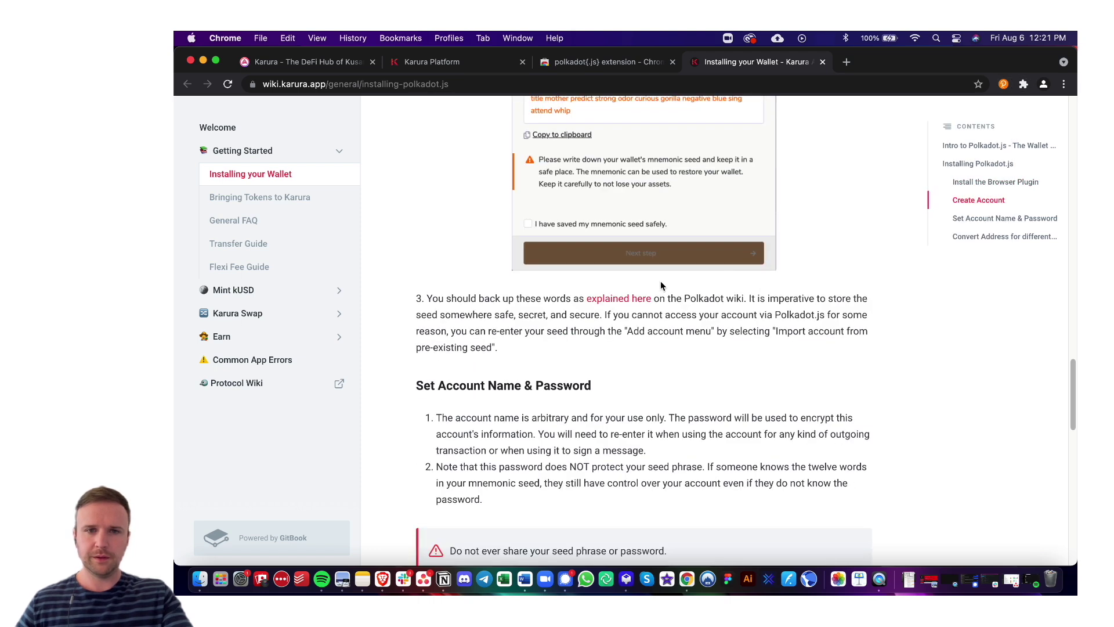
scroll(695, 315, down, 5)
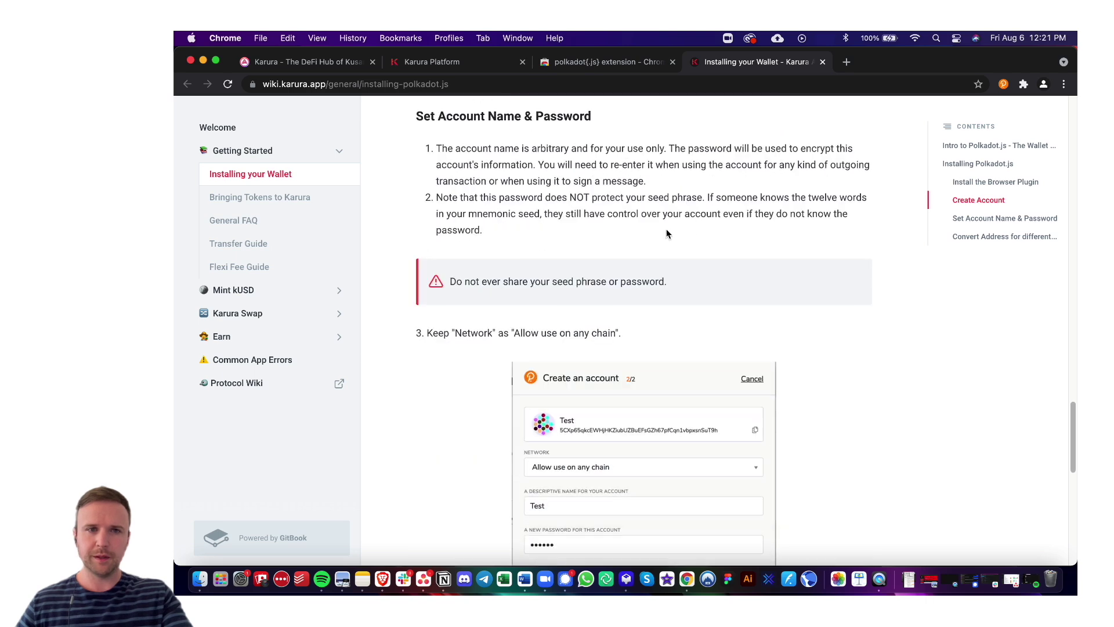
scroll(635, 210, down, 6)
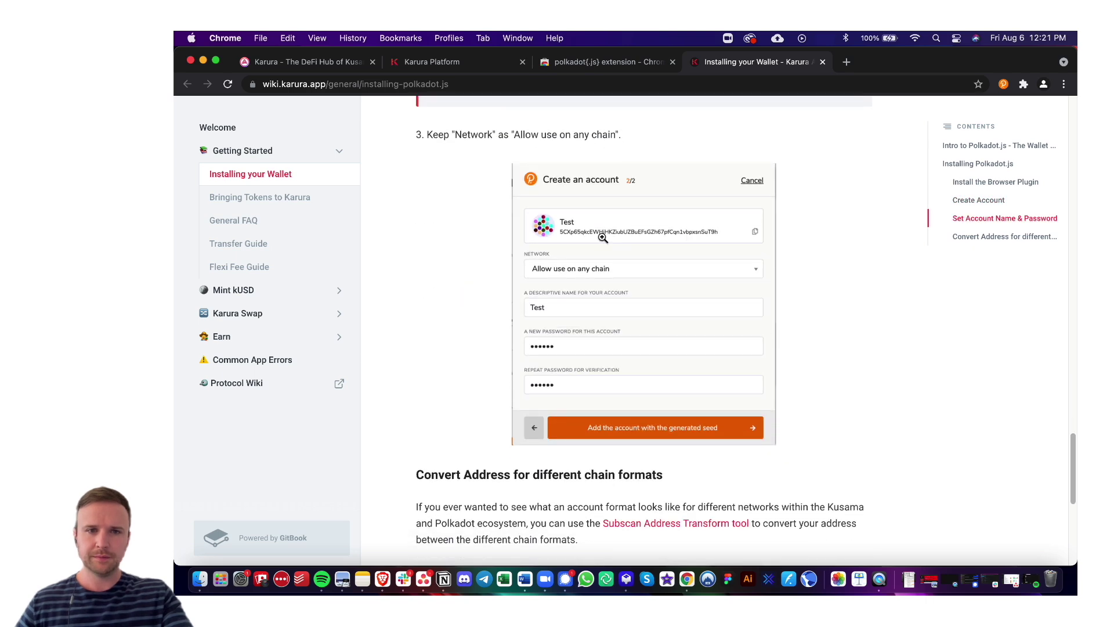
scroll(603, 238, down, 2)
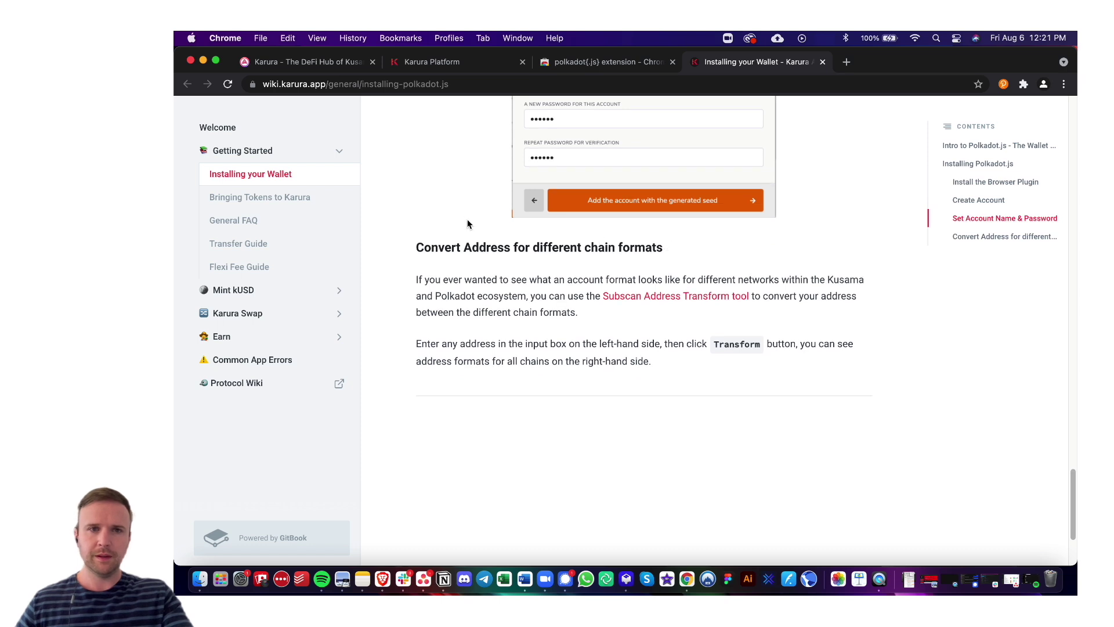
click(272, 199)
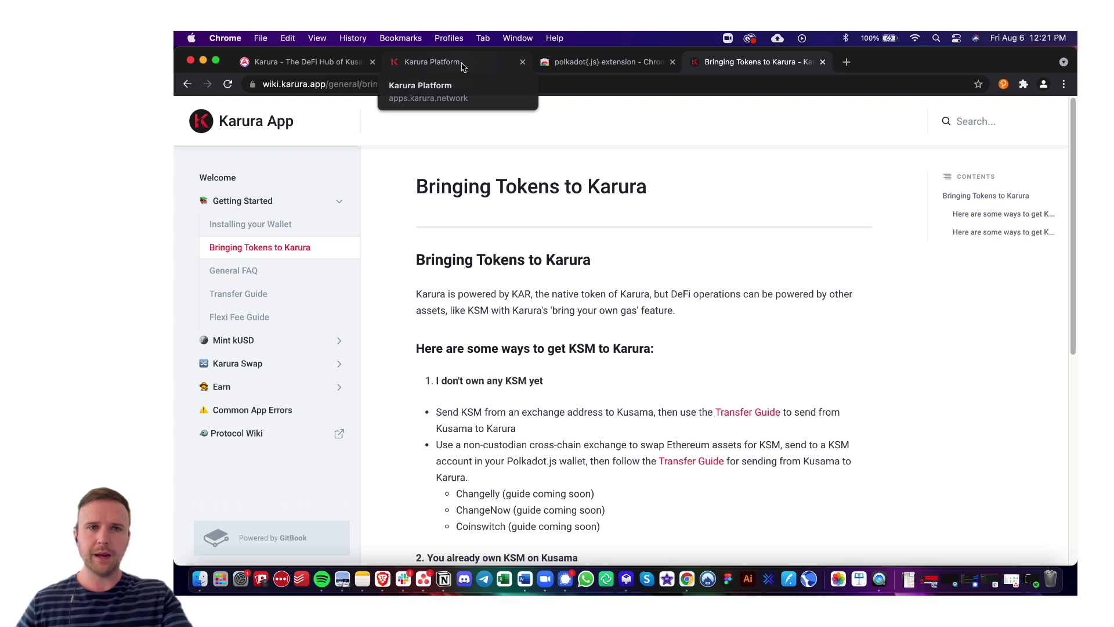
click(462, 68)
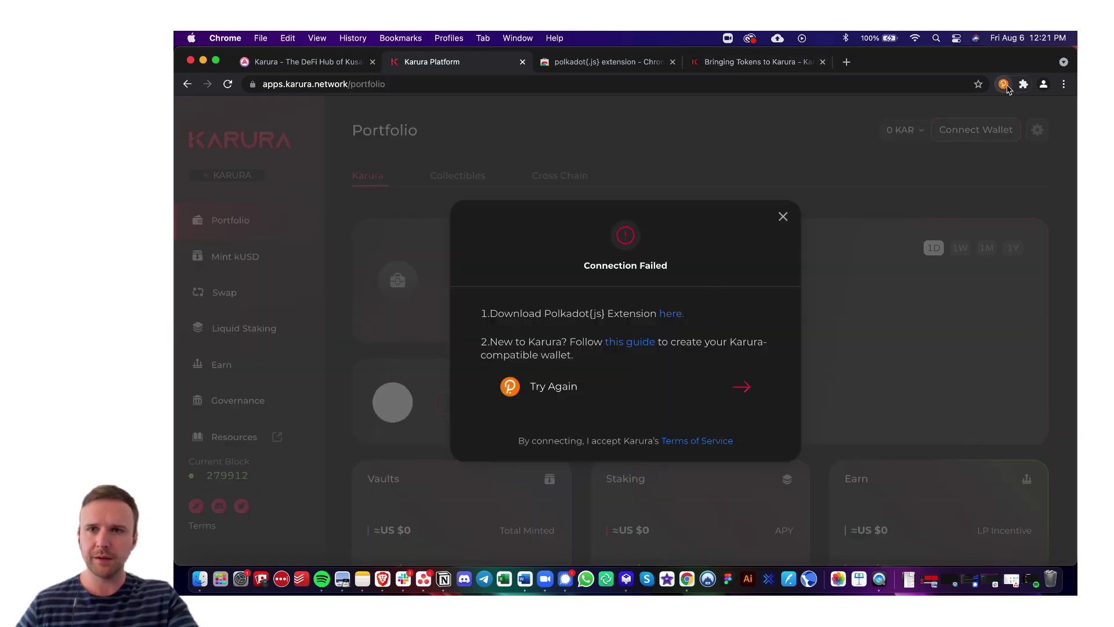
Check the extension's accounts list, then retry the failed Karura App wallet connection.
click(1006, 86)
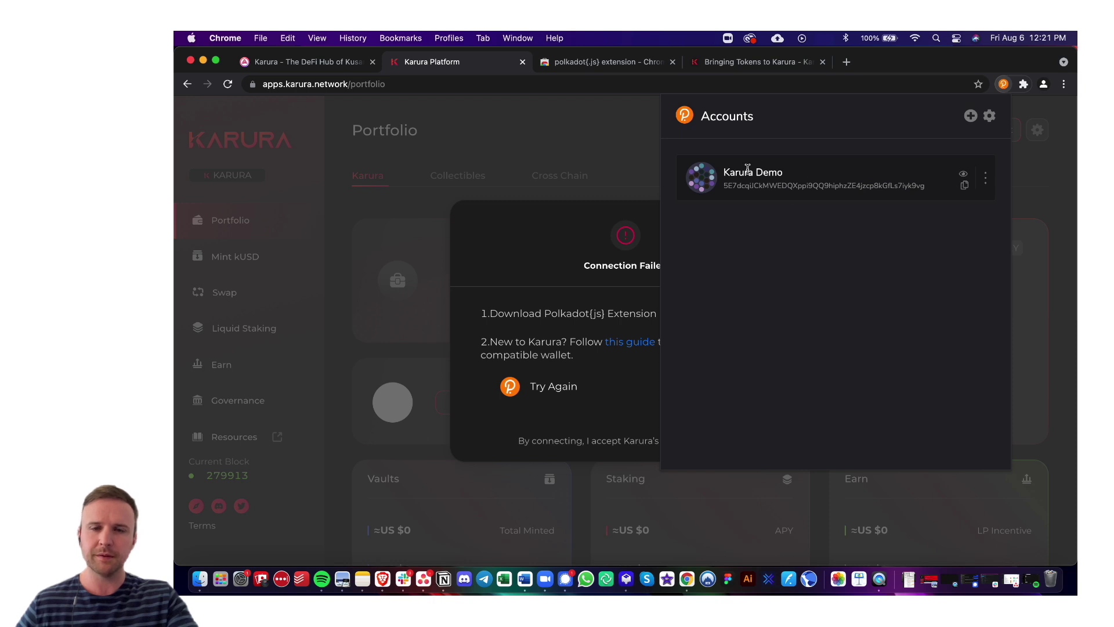
click(535, 238)
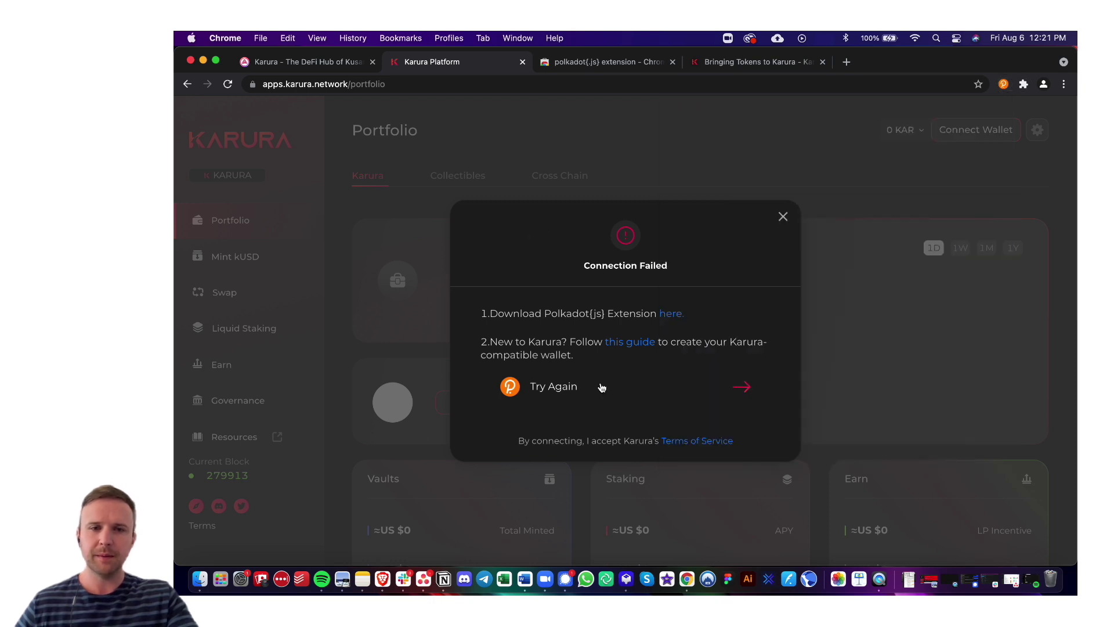
click(740, 393)
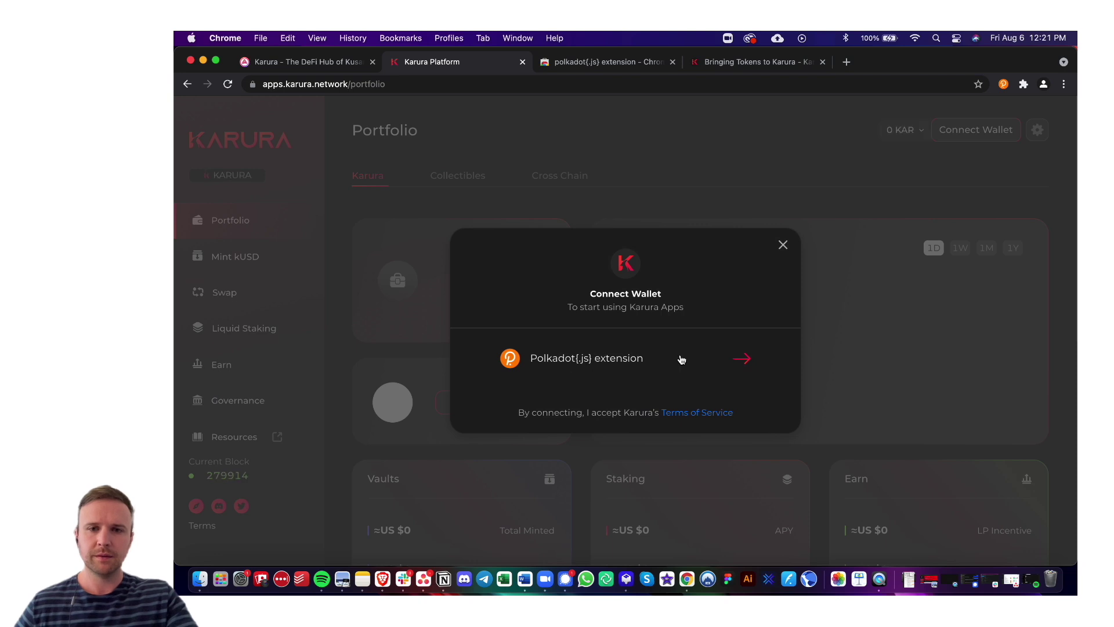
Choose the Polkadot{.js} extension, allow Karura app access, and approve the Karura metadata update.
click(743, 360)
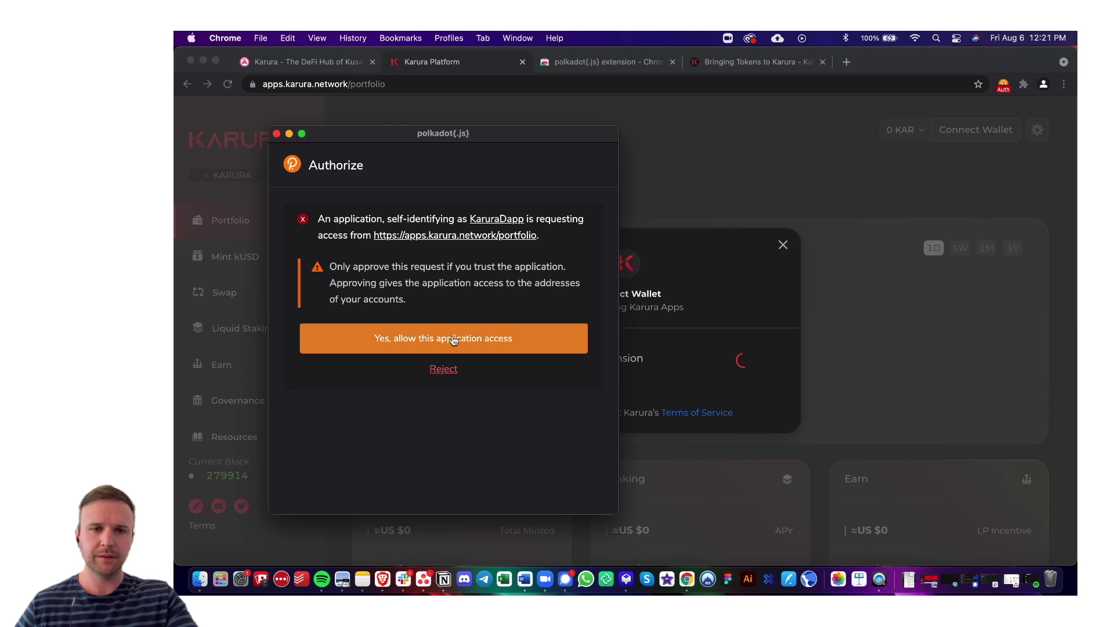
click(454, 337)
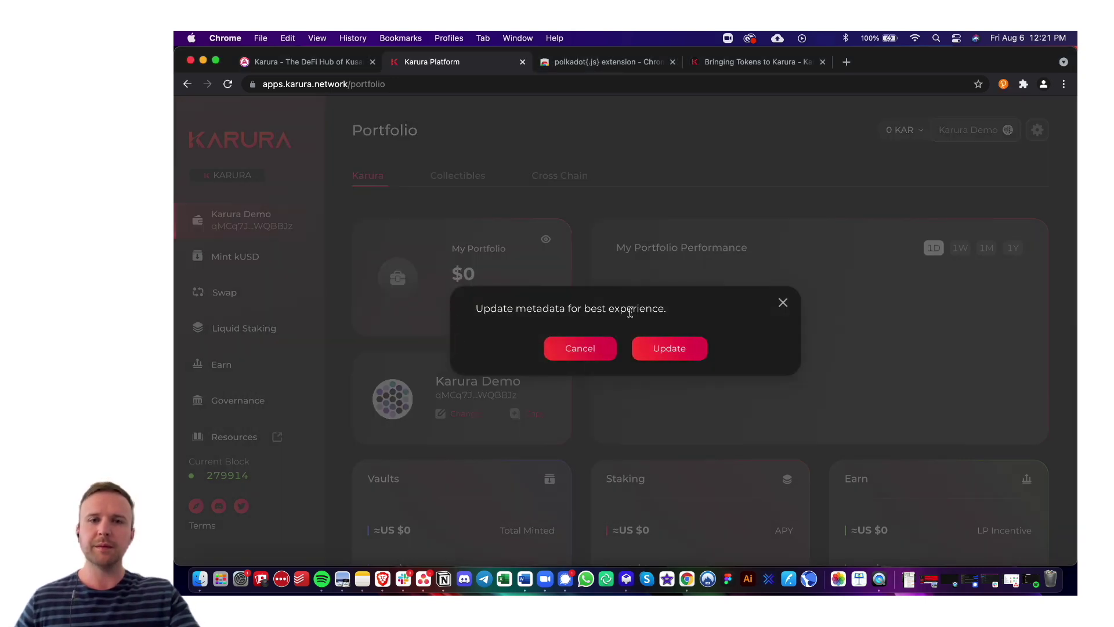
click(670, 350)
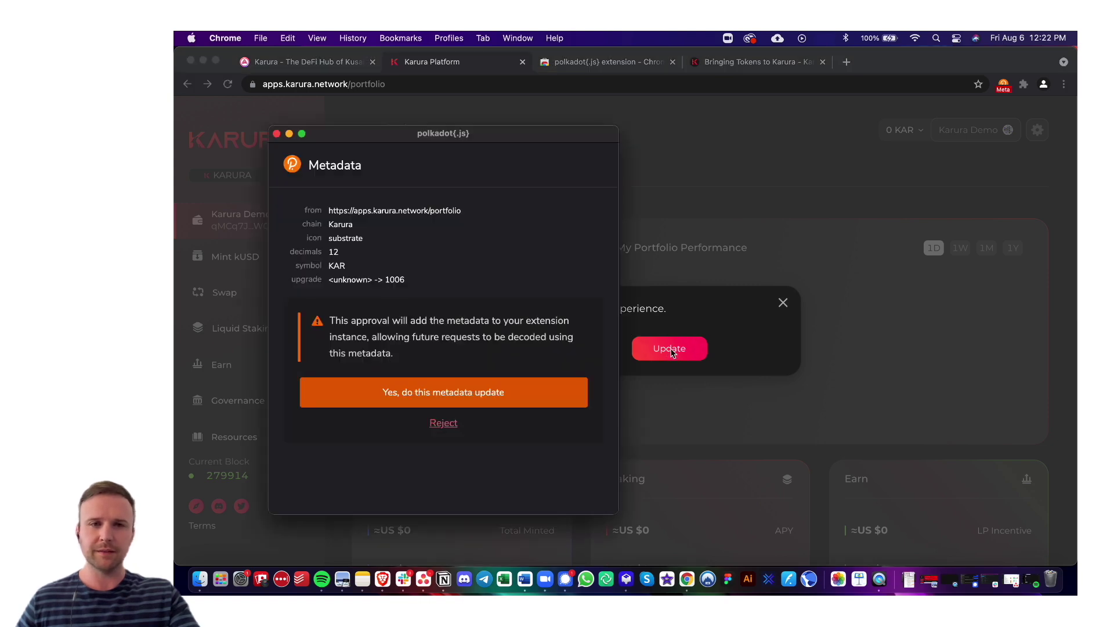
click(448, 395)
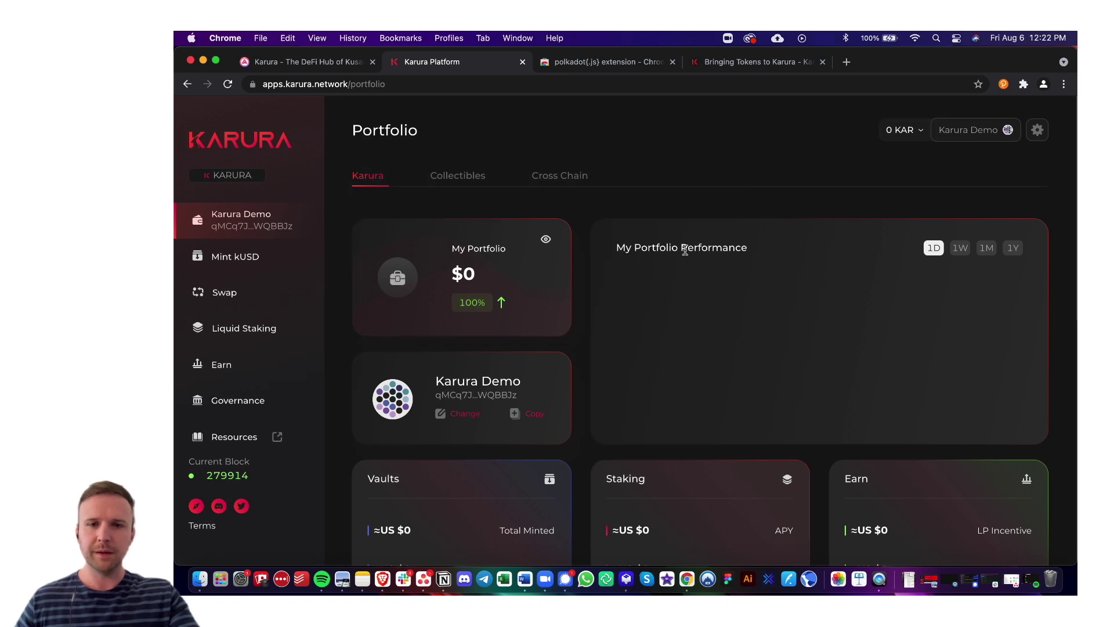
Check the Portfolio's zero balances and visit the Mint kUSD and Swap pages.
scroll(685, 250, down, 10)
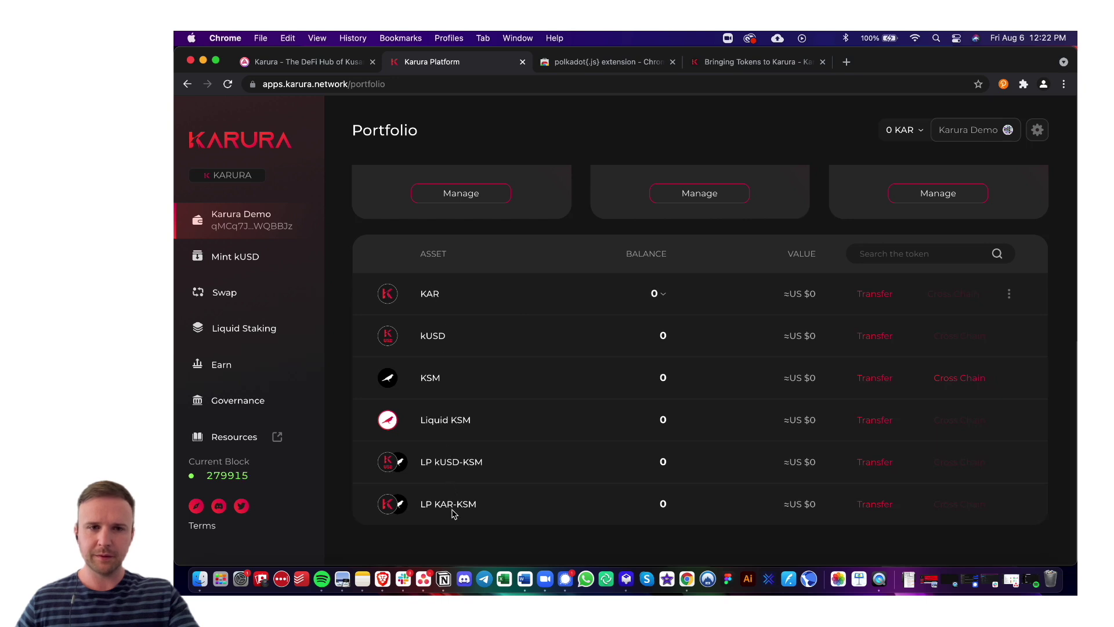
scroll(503, 300, up, 10)
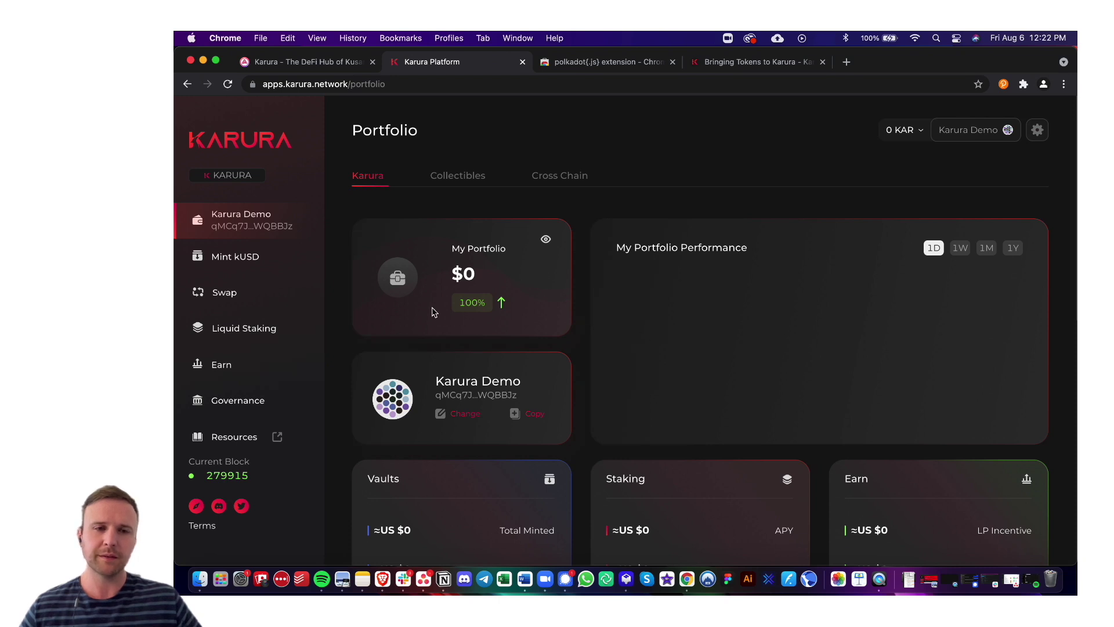
click(281, 262)
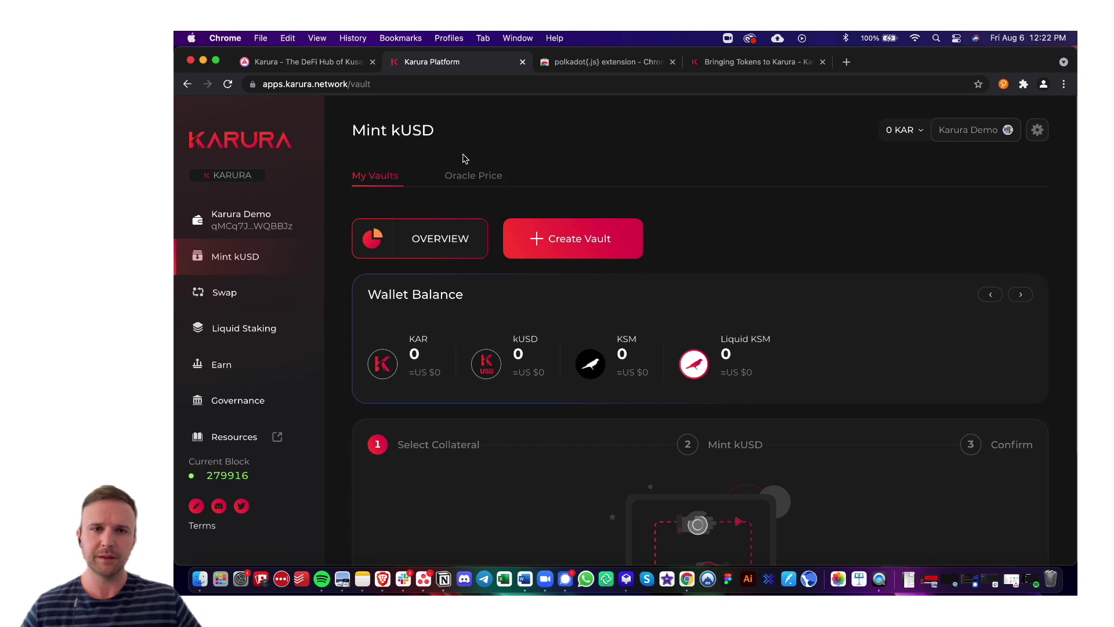
click(254, 298)
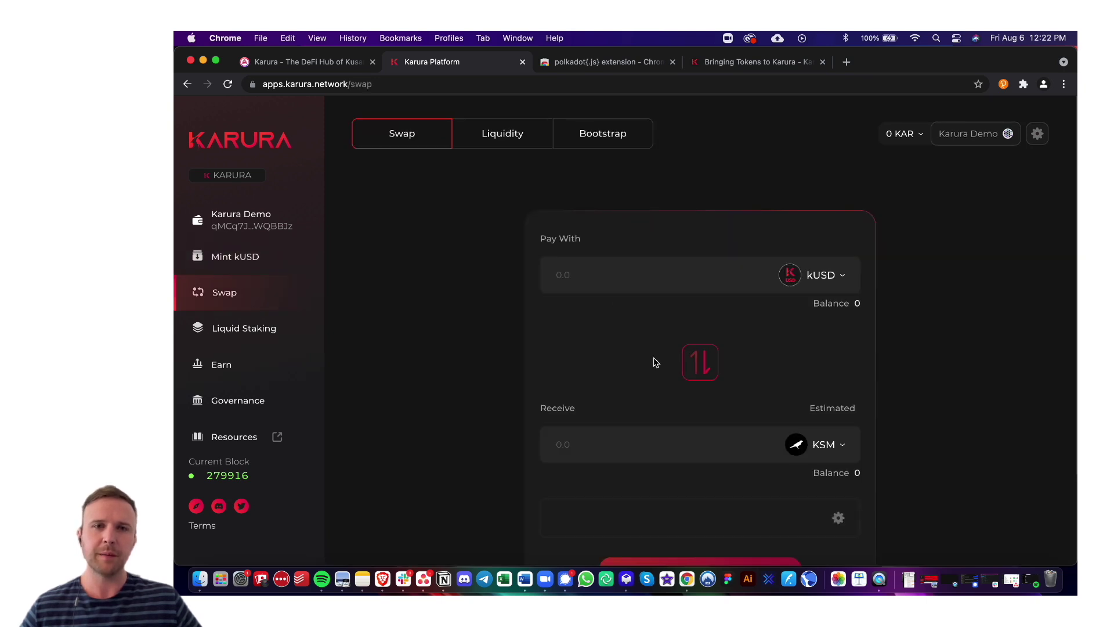
View the Liquidity, Bootstrap pools, Liquid Staking and Earn pages, then return to the portfolio.
click(485, 147)
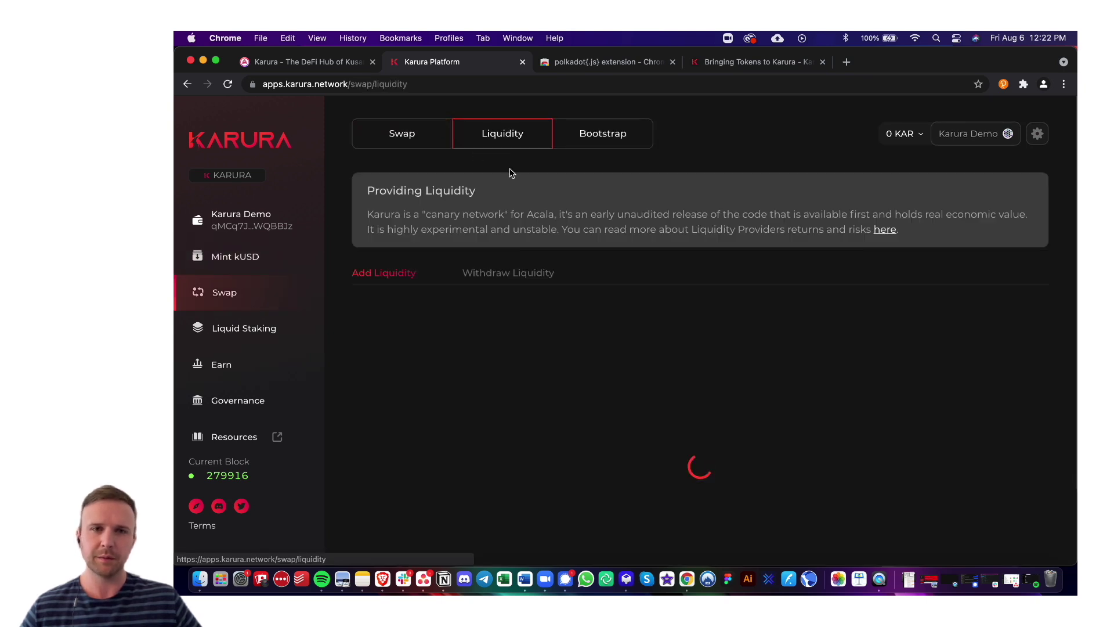
click(617, 136)
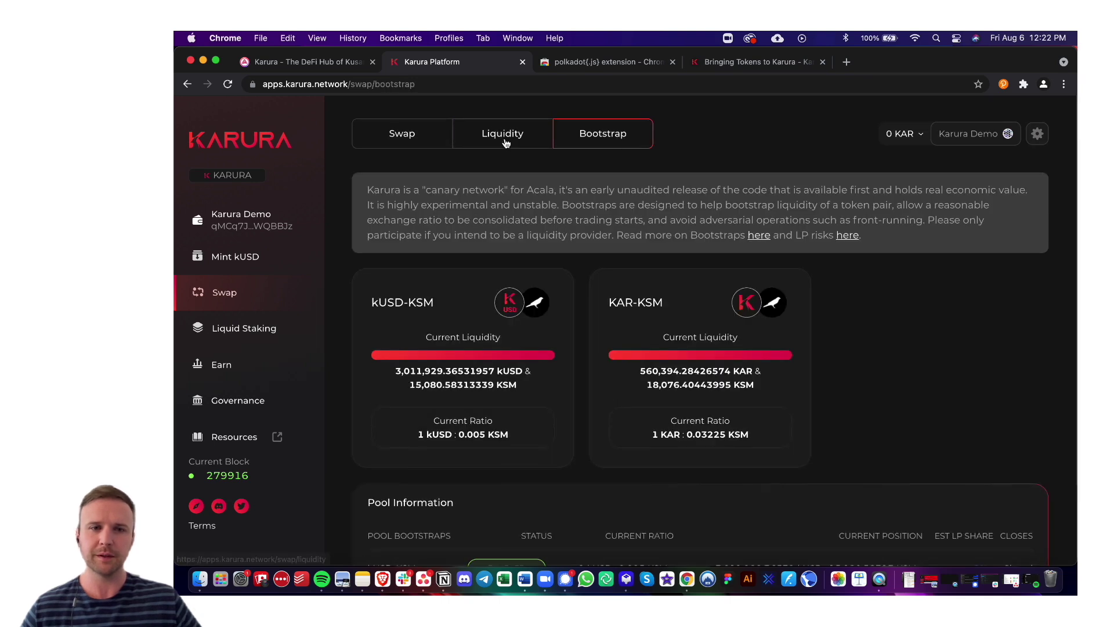
click(244, 334)
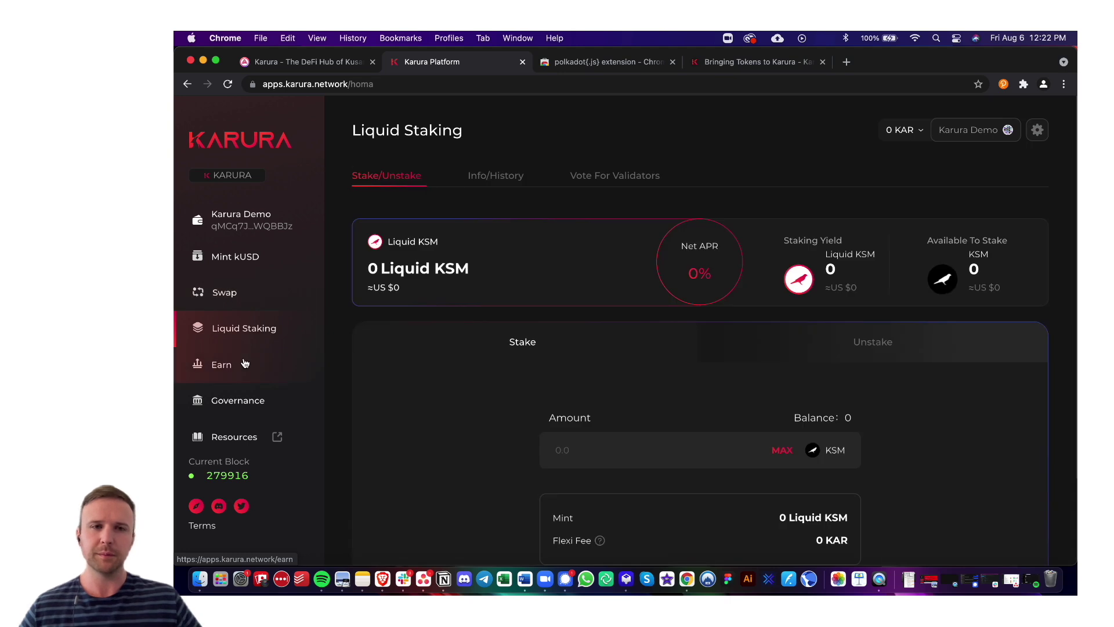
click(246, 364)
click(255, 224)
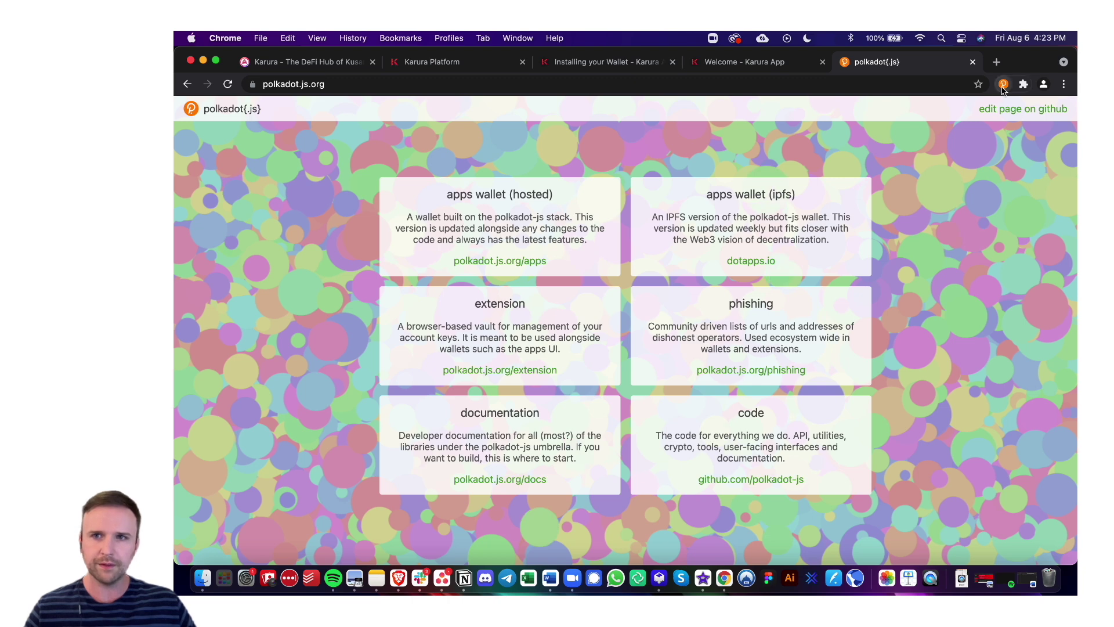
Check the Karura Demo account in the extension, then open the hosted Polkadot.js Apps wallet.
click(1002, 84)
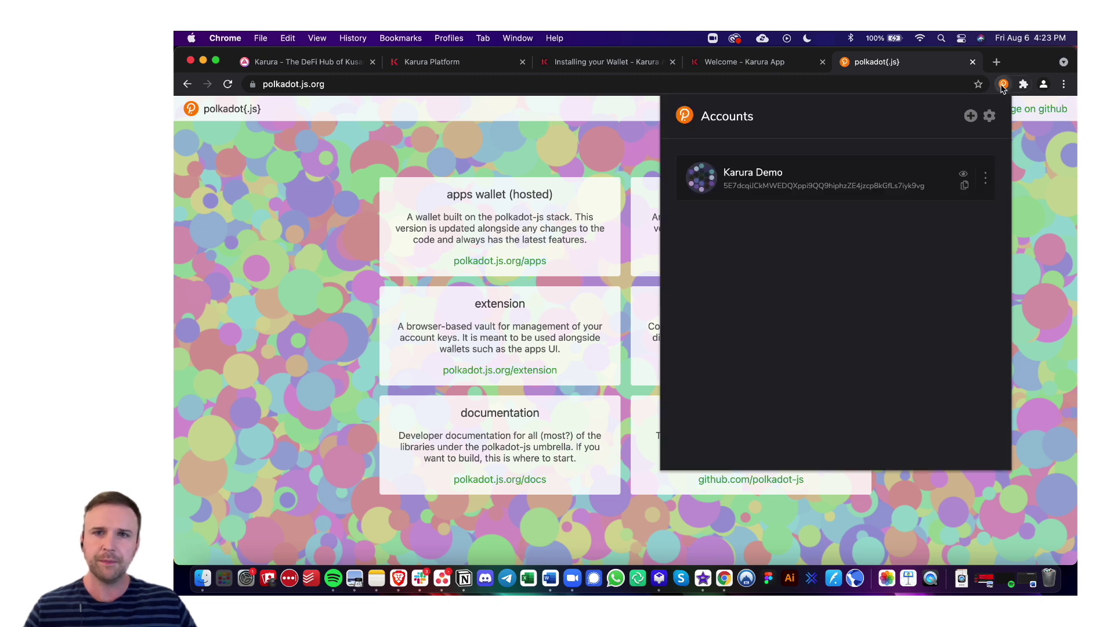
click(292, 311)
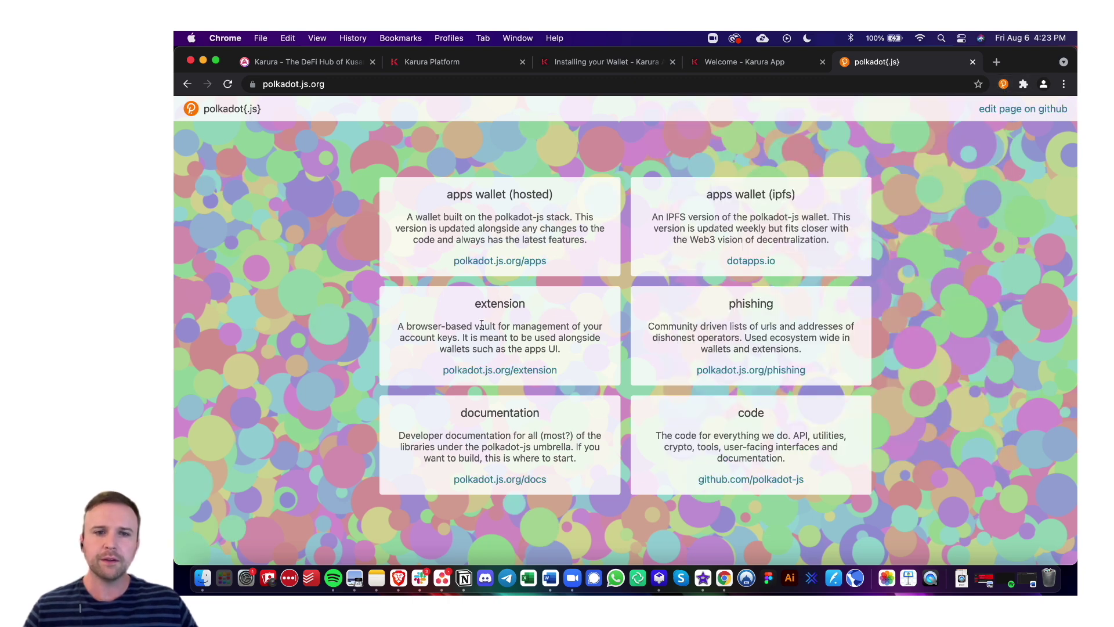
click(534, 268)
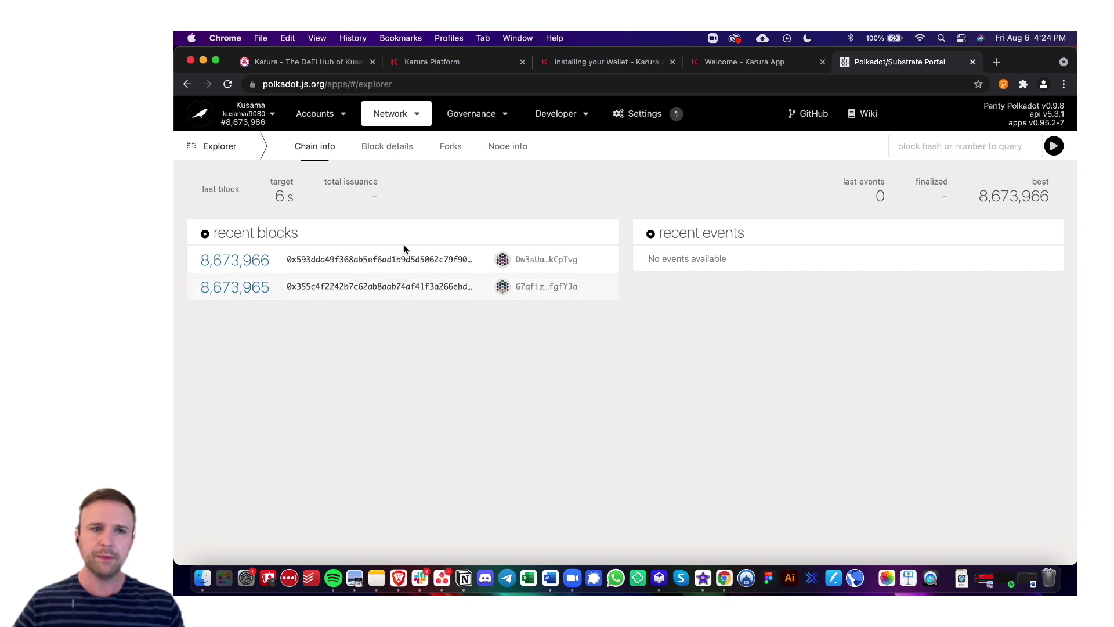
Open the Governance > Democracy overview and bring up the list of chains.
mouse_move(321, 123)
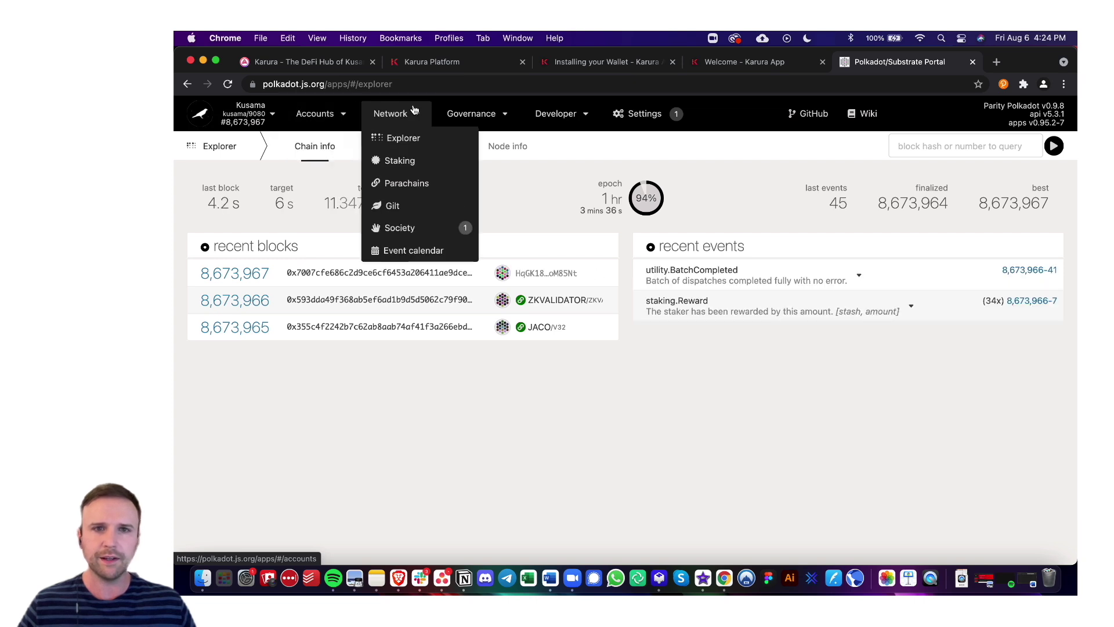
mouse_move(562, 115)
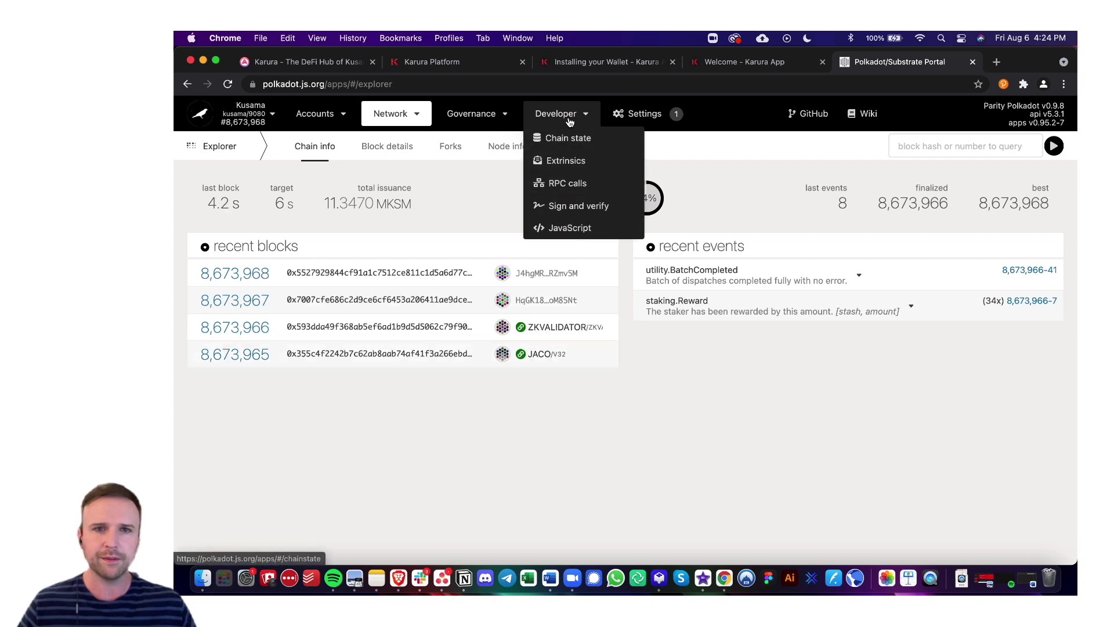
mouse_move(507, 118)
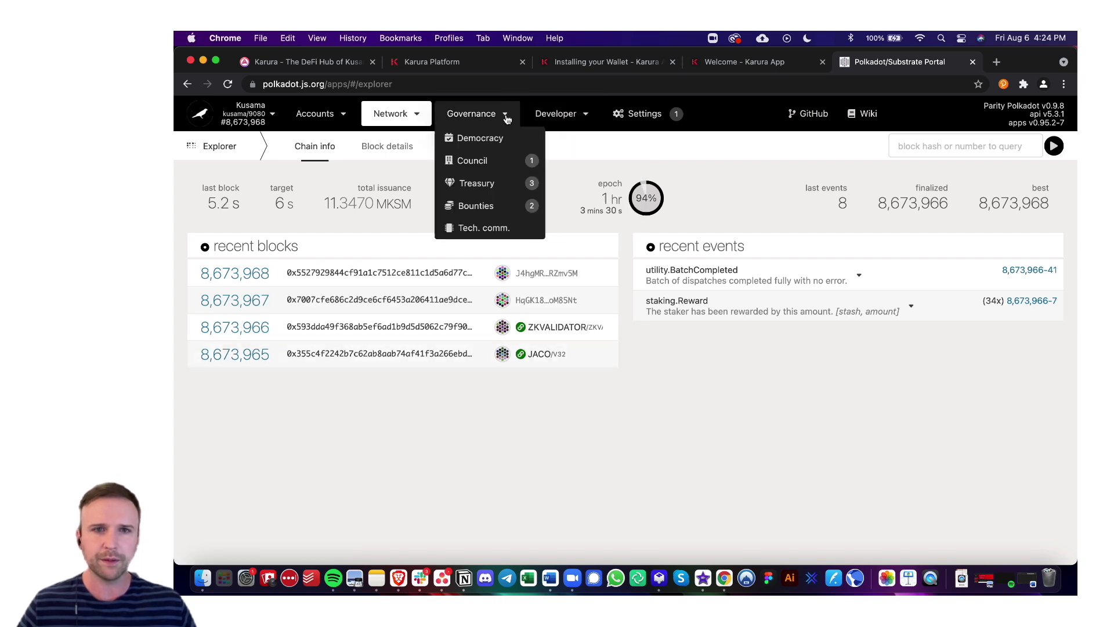
click(485, 141)
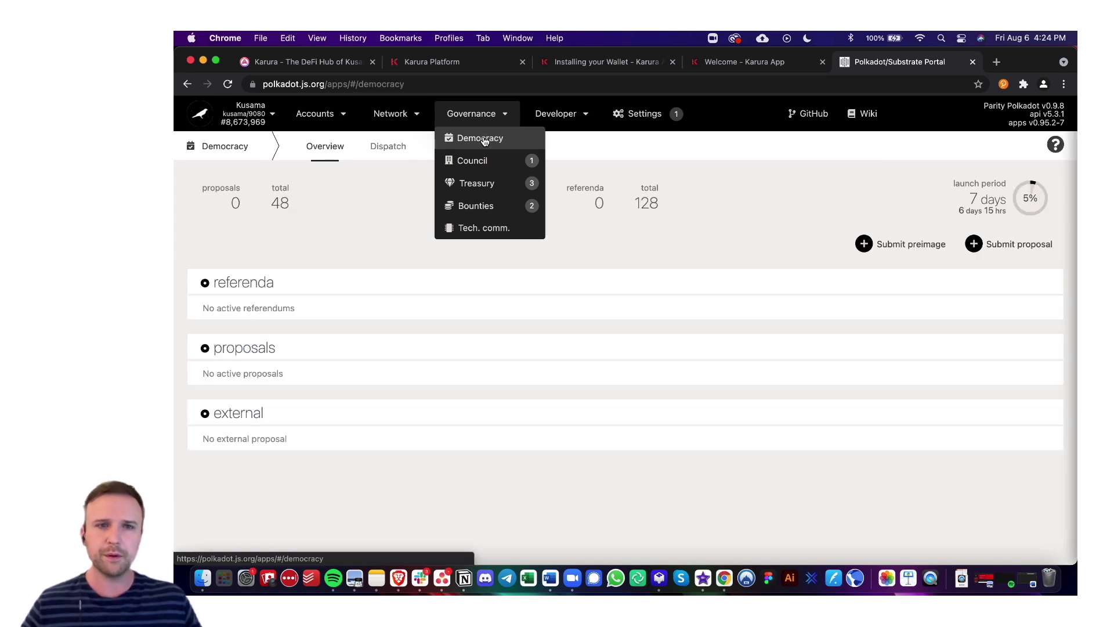
click(244, 118)
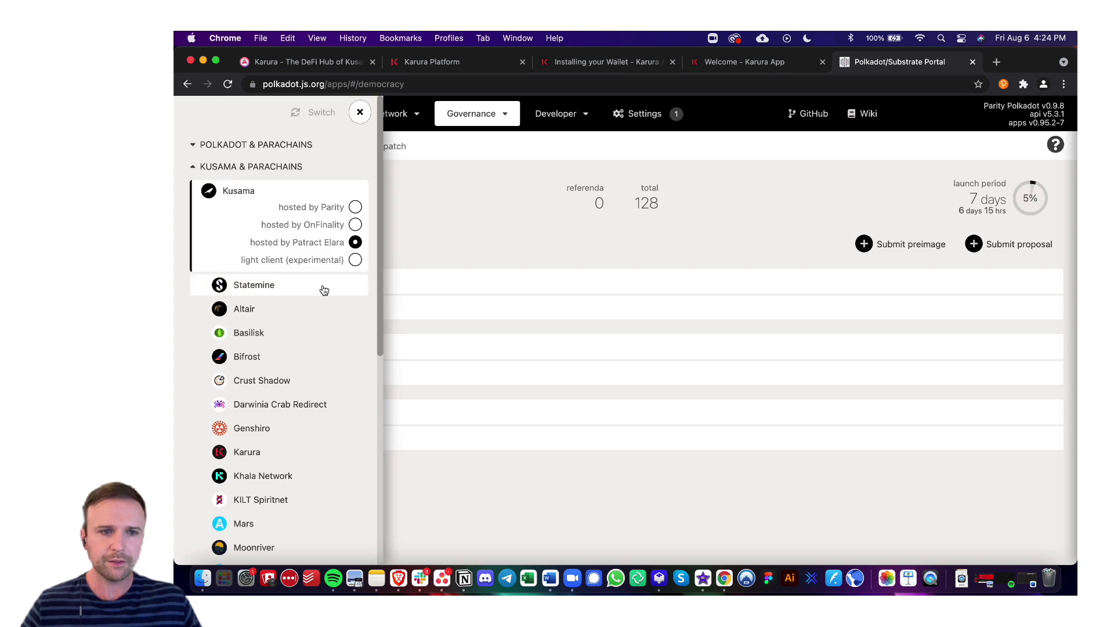
Switch Polkadot.js Apps to Karura and view its council members and treasury overview.
click(269, 456)
click(316, 113)
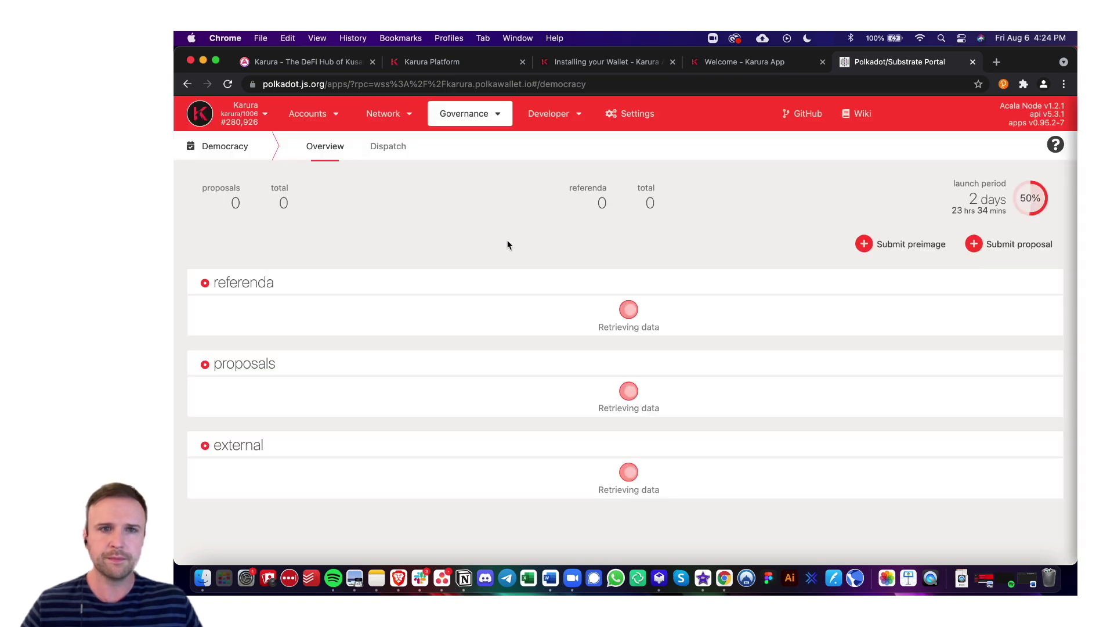
mouse_move(473, 116)
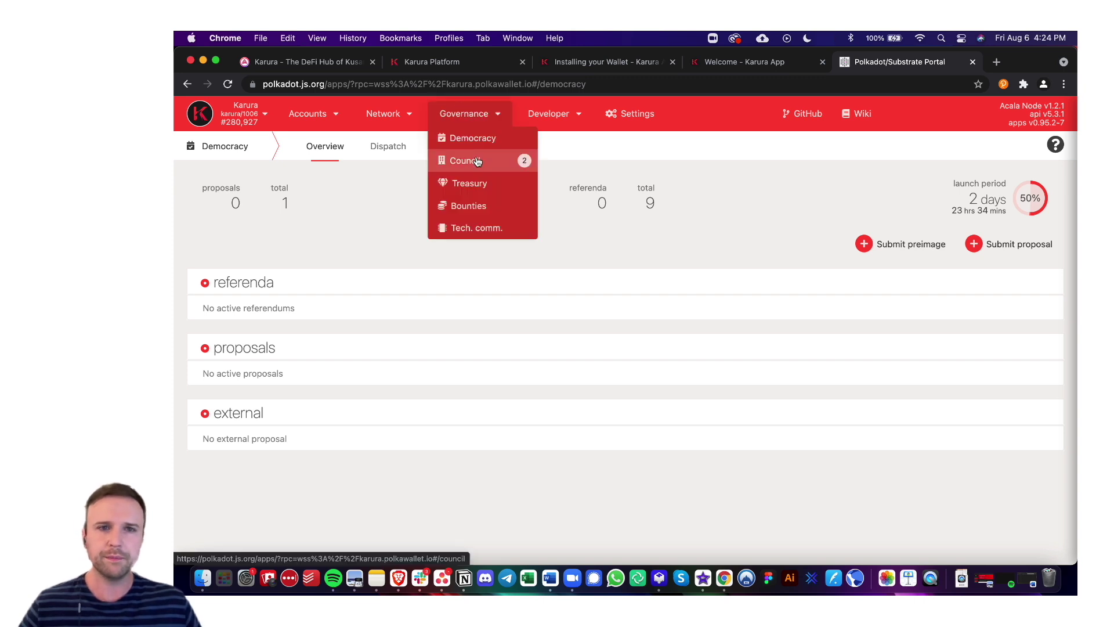
click(474, 163)
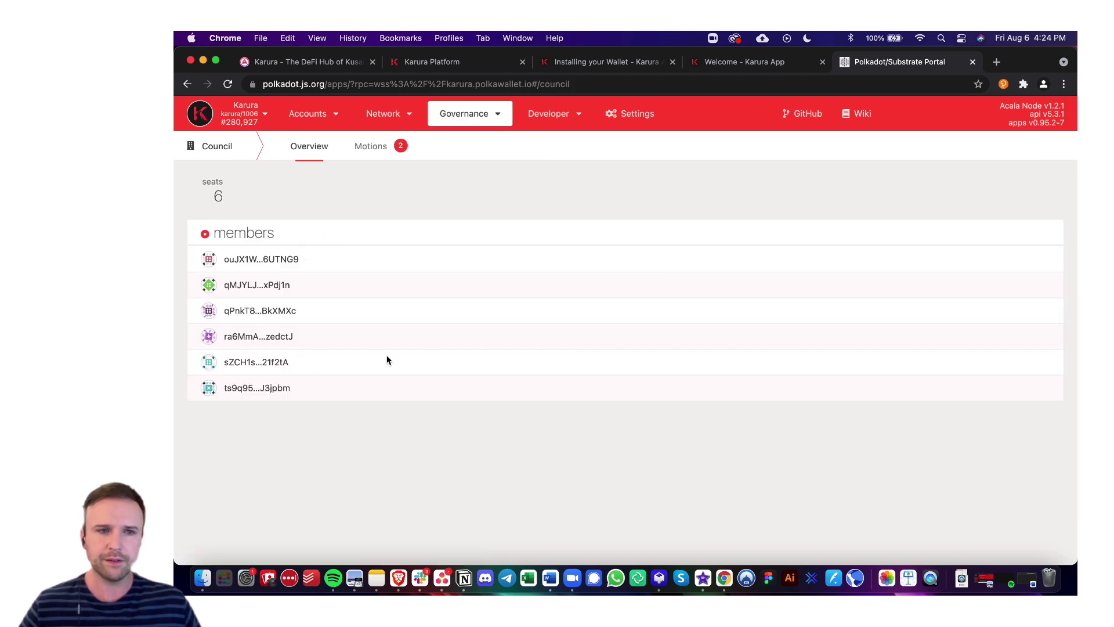
mouse_move(474, 118)
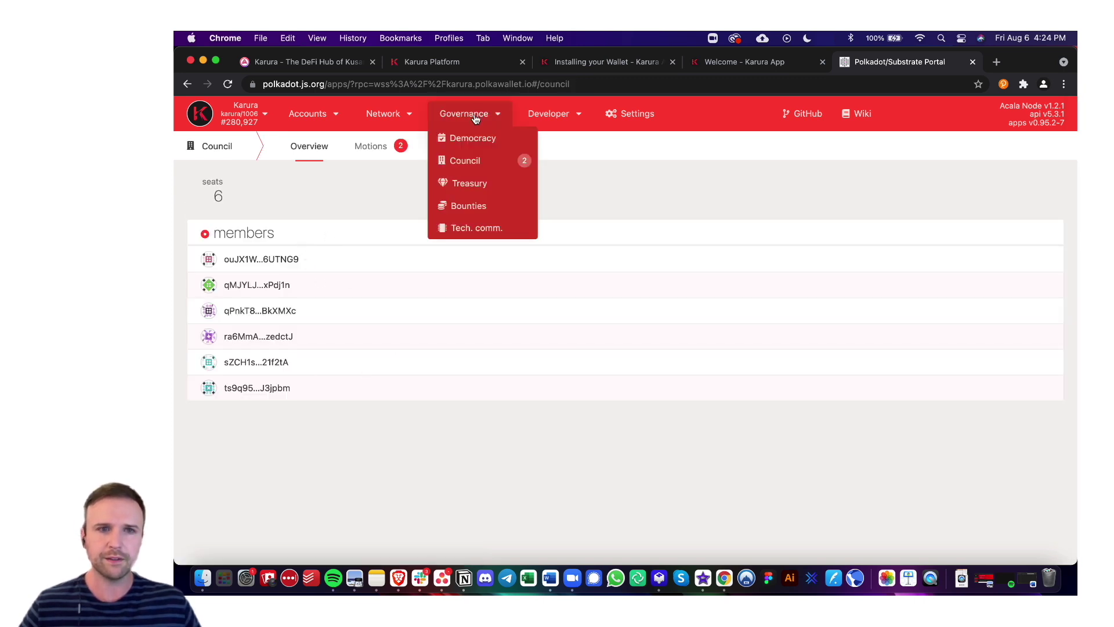
click(478, 189)
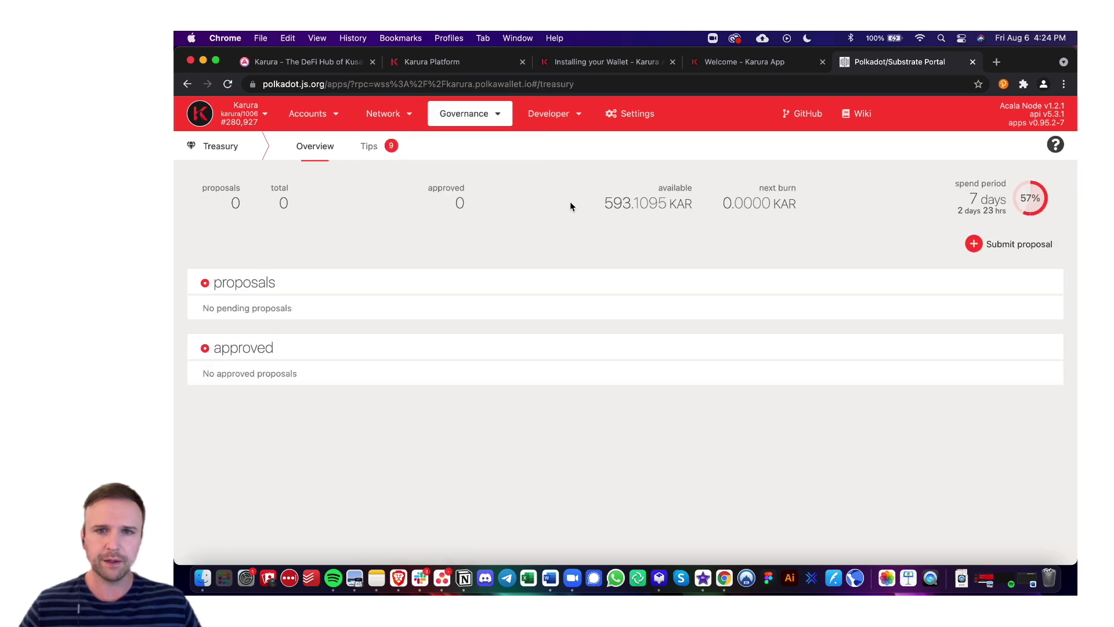
Look at the 593.1095 KAR treasury amount, then go to the My accounts page.
drag(603, 204, 625, 205)
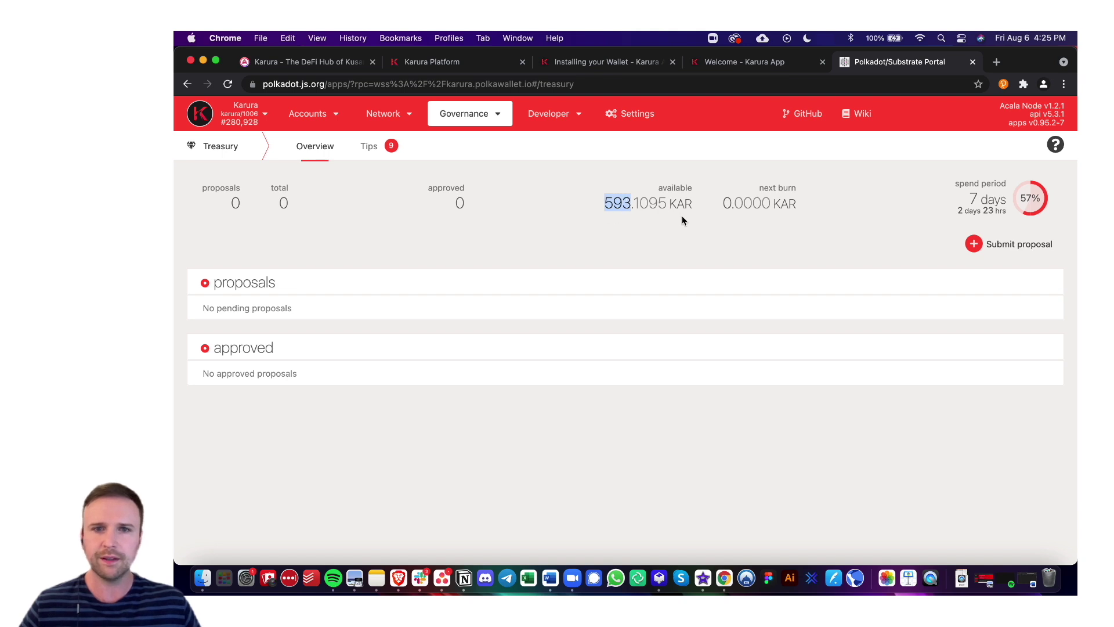
click(588, 237)
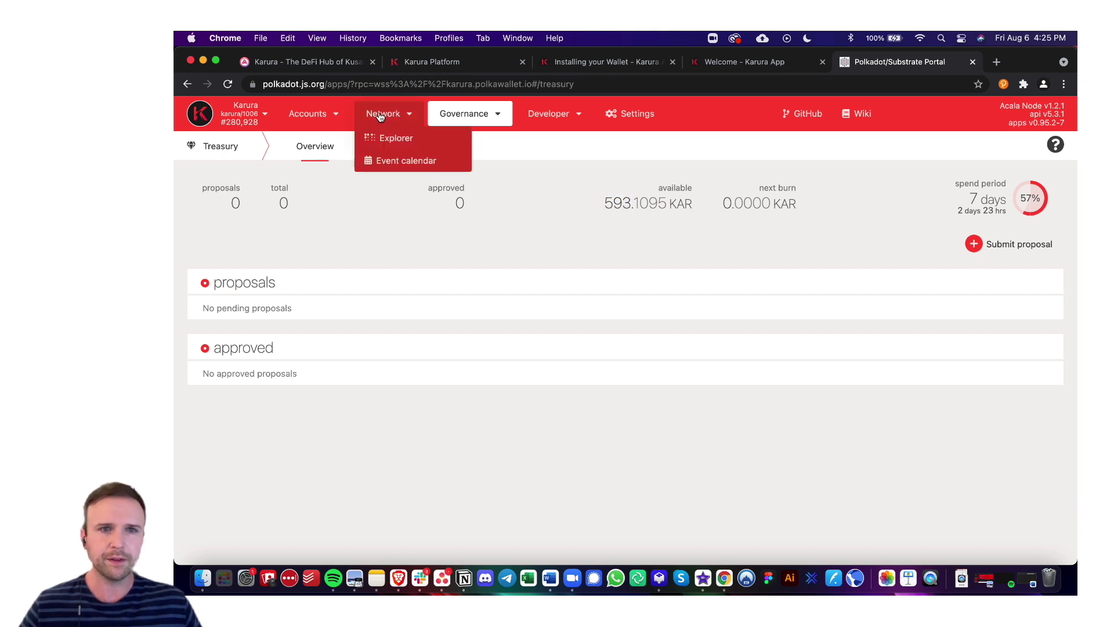
mouse_move(316, 118)
click(319, 139)
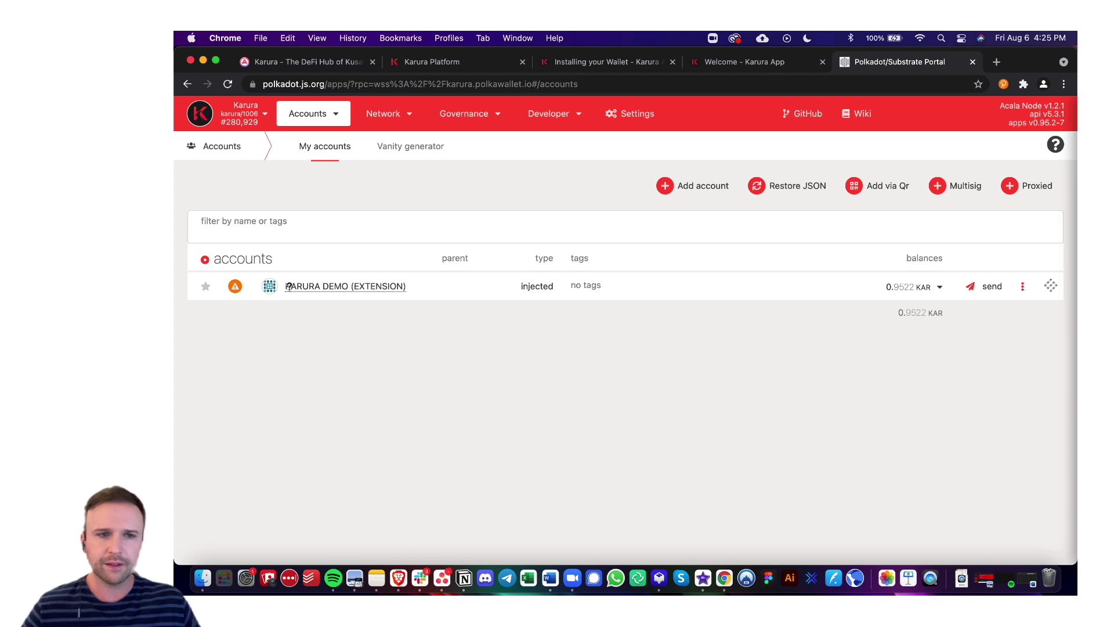
click(252, 123)
scroll(303, 450, down, 5)
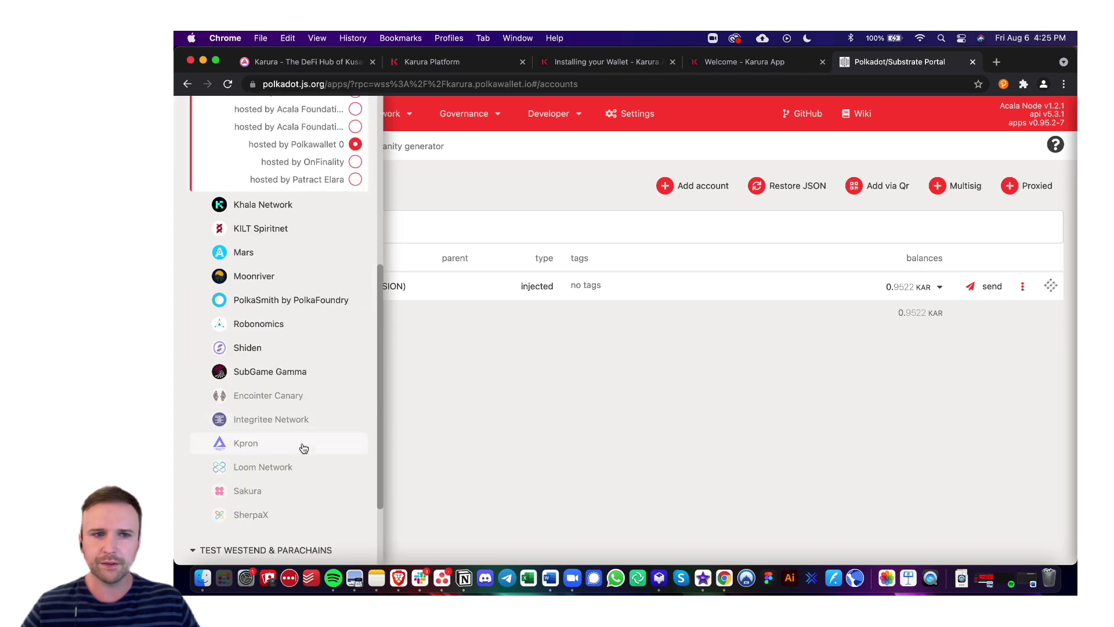
scroll(301, 447, up, 6)
click(273, 146)
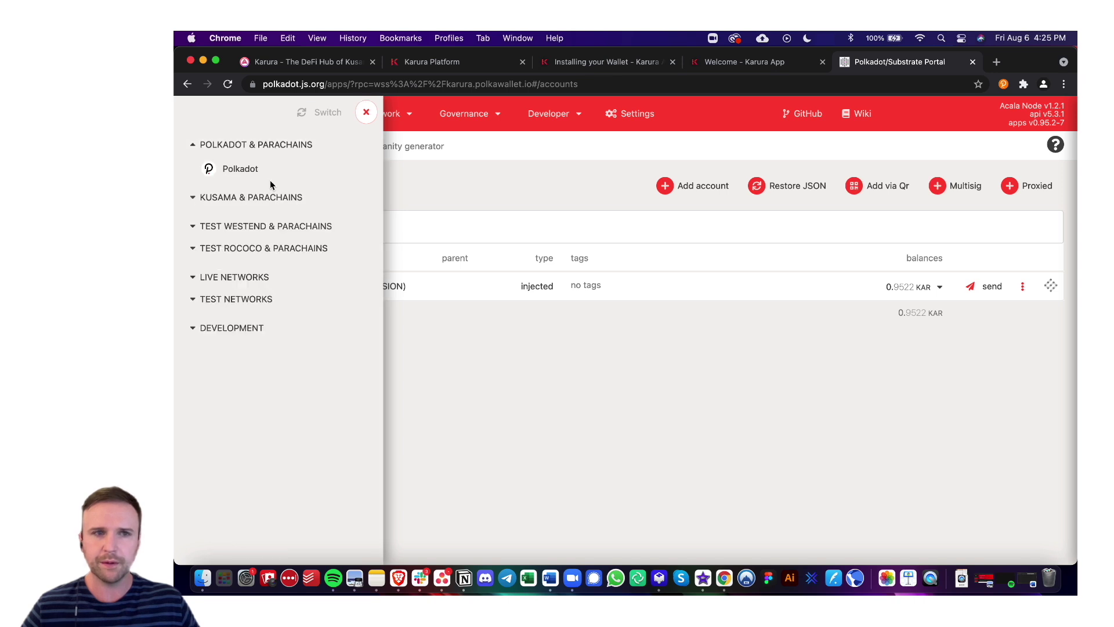
click(370, 118)
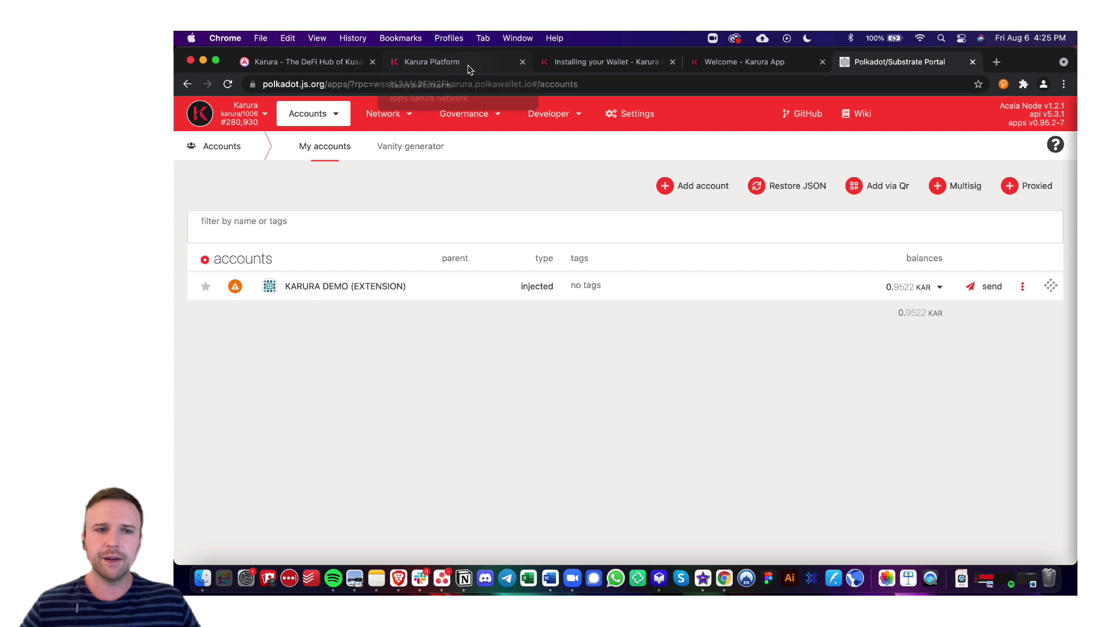
Return to the Installing your Wallet guide and scroll to its Polkadot/Kusama addresses video.
click(551, 61)
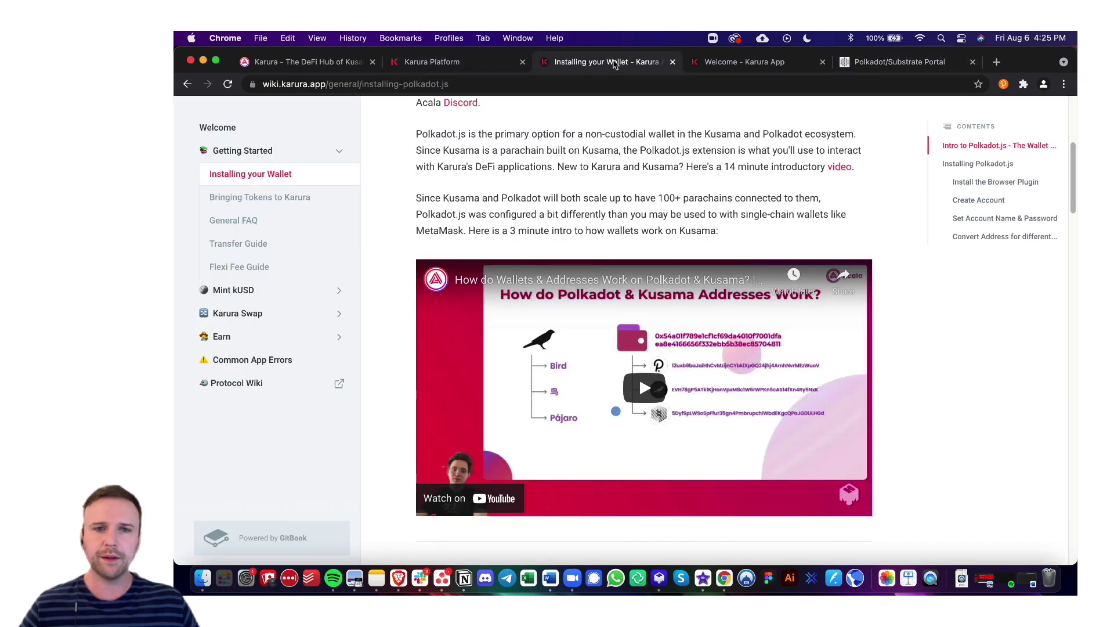
scroll(789, 244, down, 1)
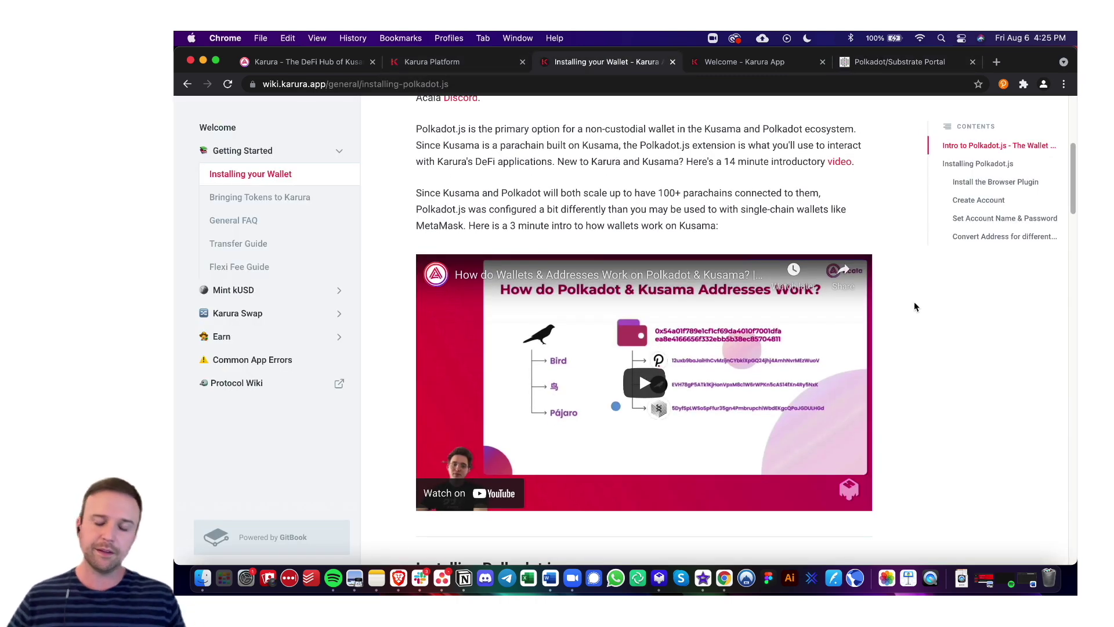
scroll(812, 348, down, 1)
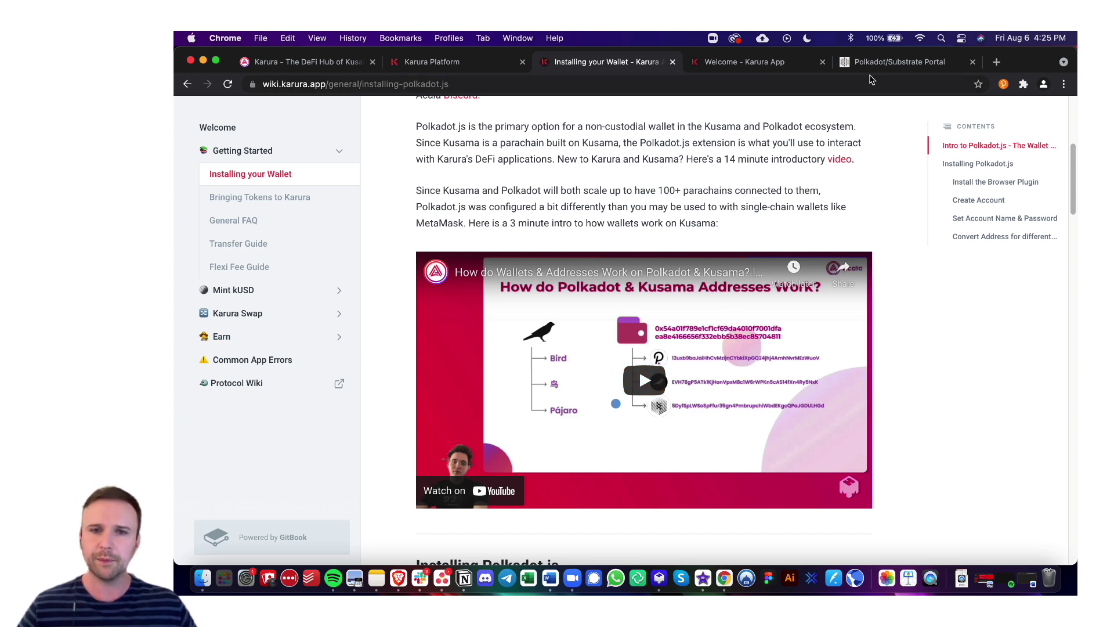
Copy the Karura Demo account's Karura address and paste it into the browser address bar.
click(885, 65)
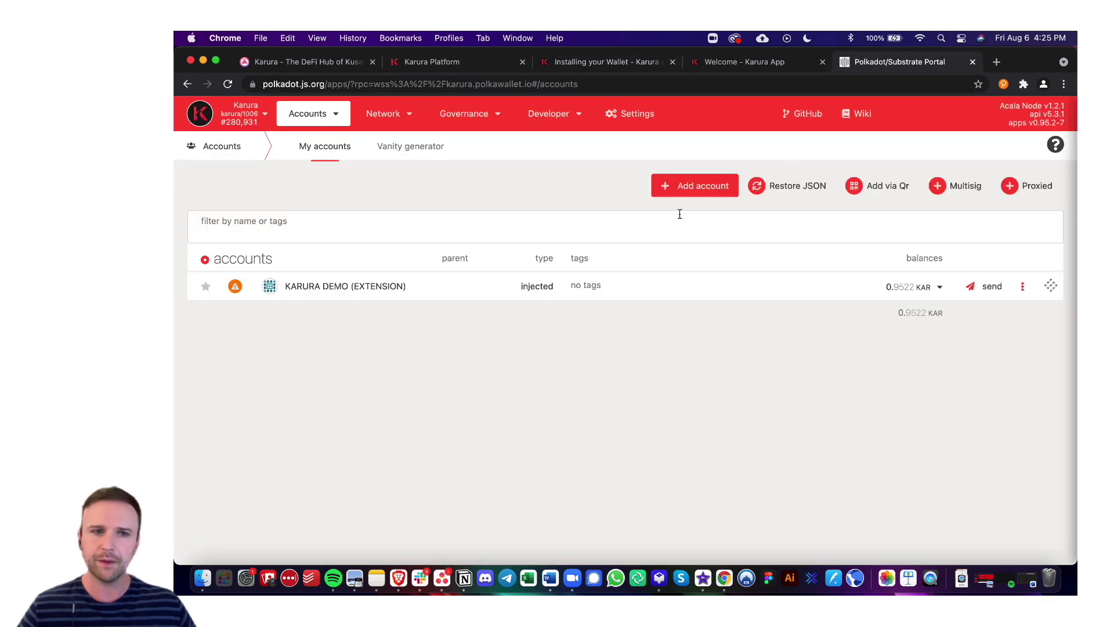
click(270, 286)
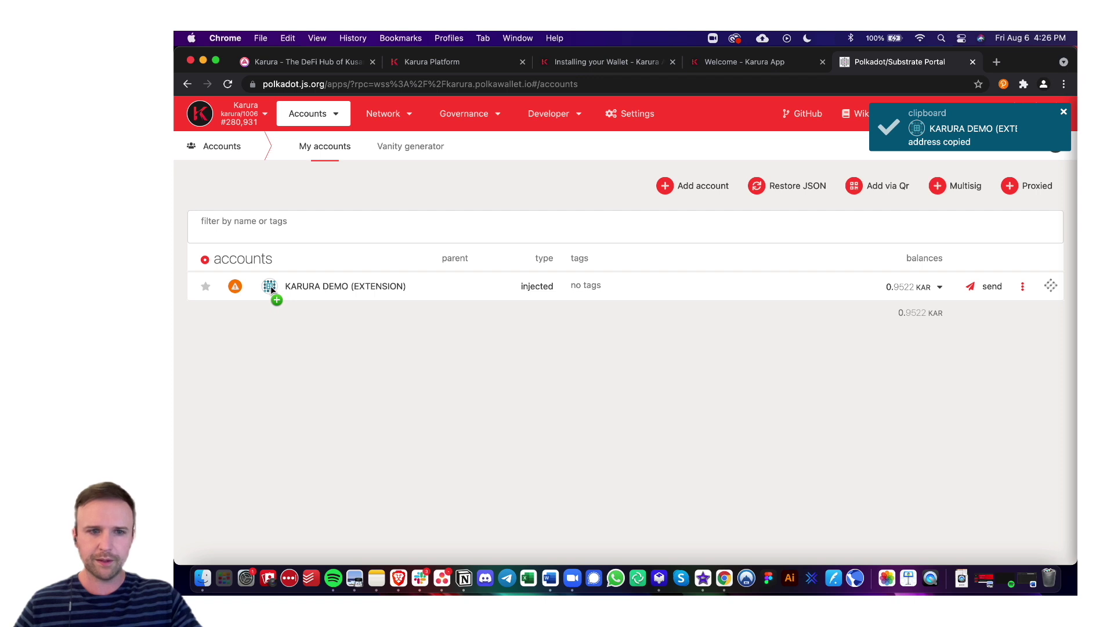
click(359, 83)
key(super+v)
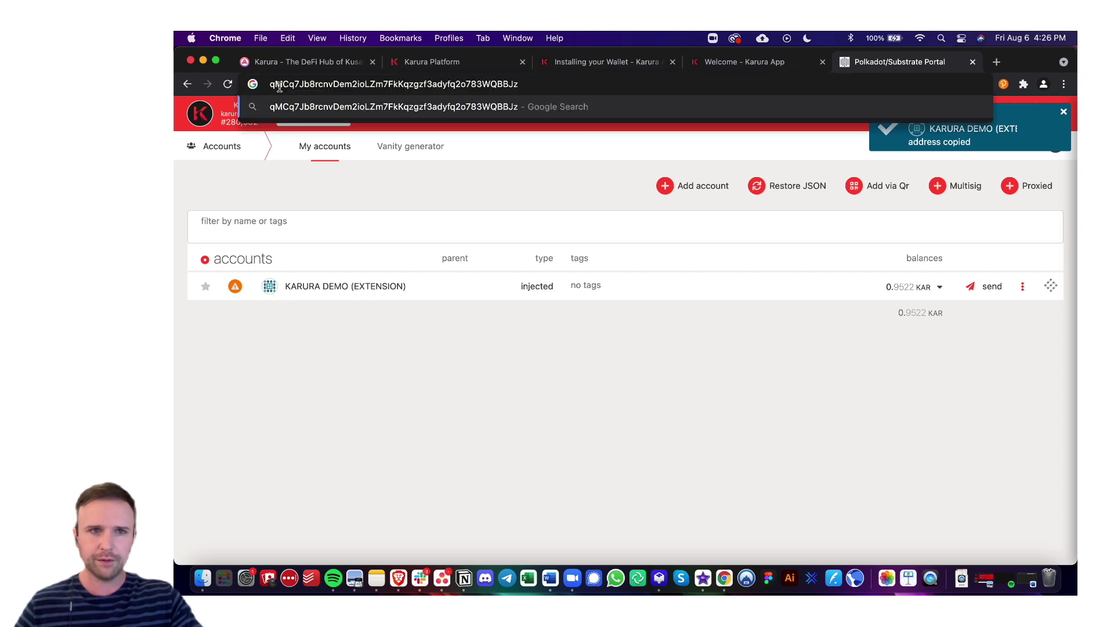
click(395, 331)
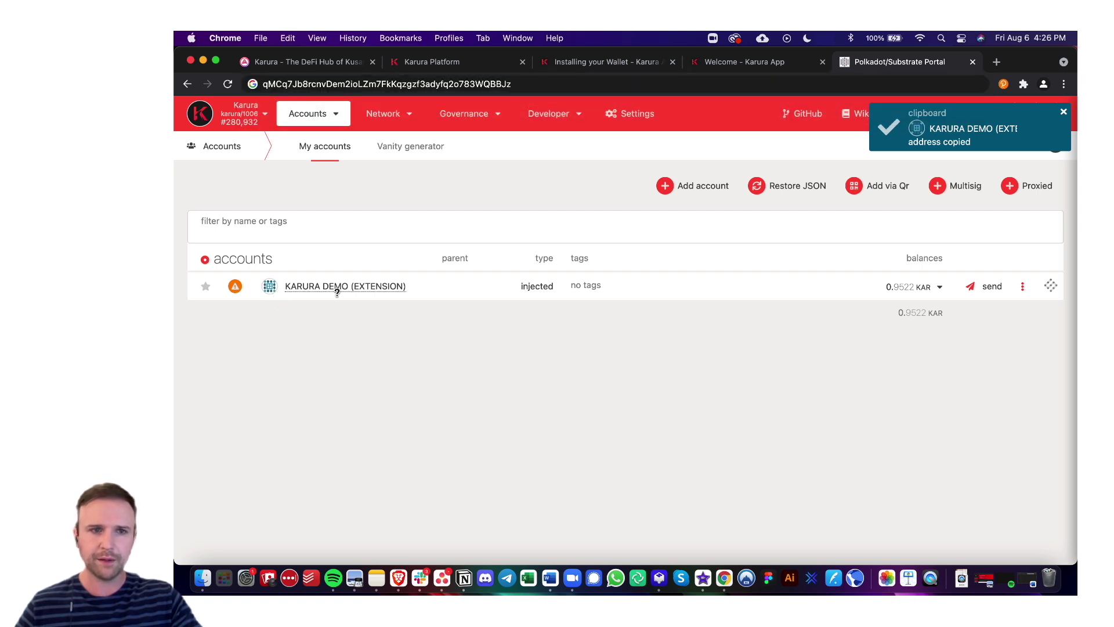
Connect to Kusama via the OnFinality endpoint and copy the account's Kusama-format address.
click(254, 116)
click(238, 191)
click(355, 221)
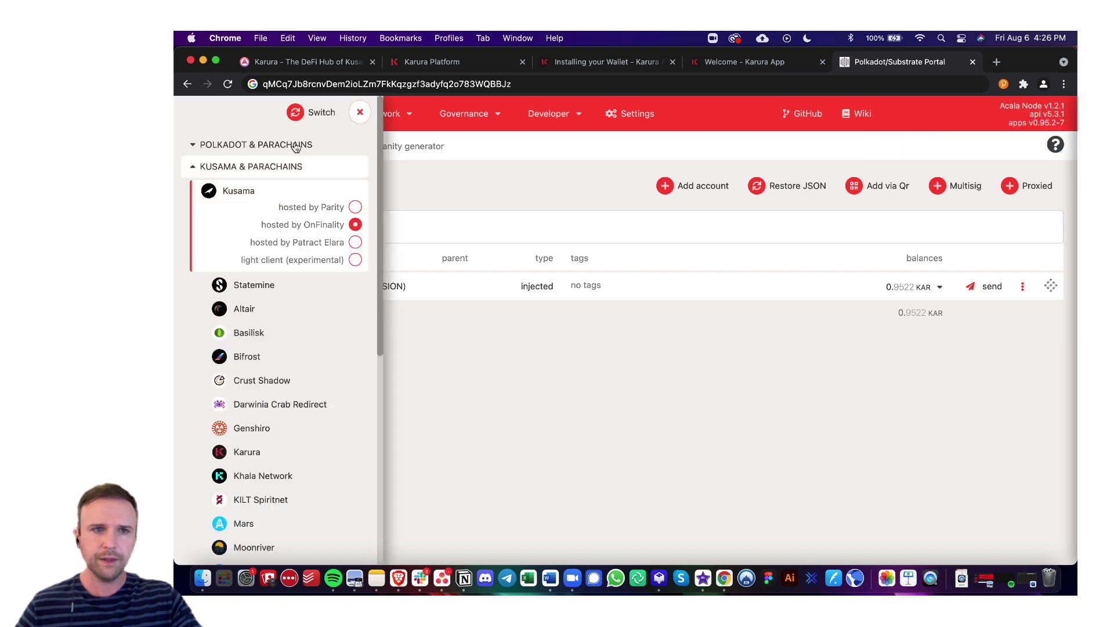
click(313, 112)
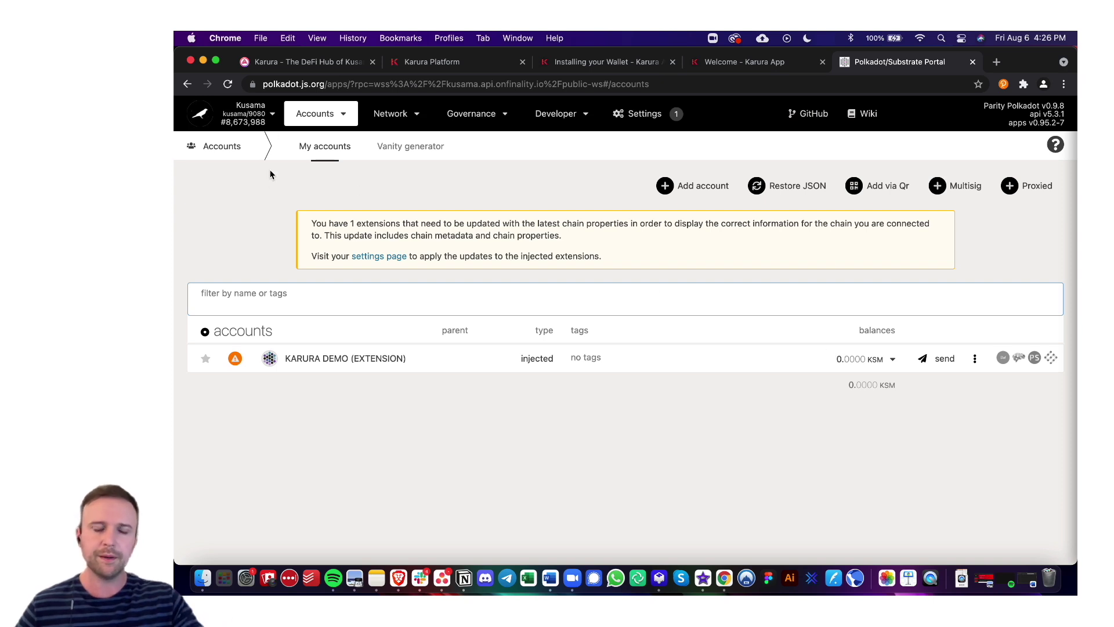
click(271, 360)
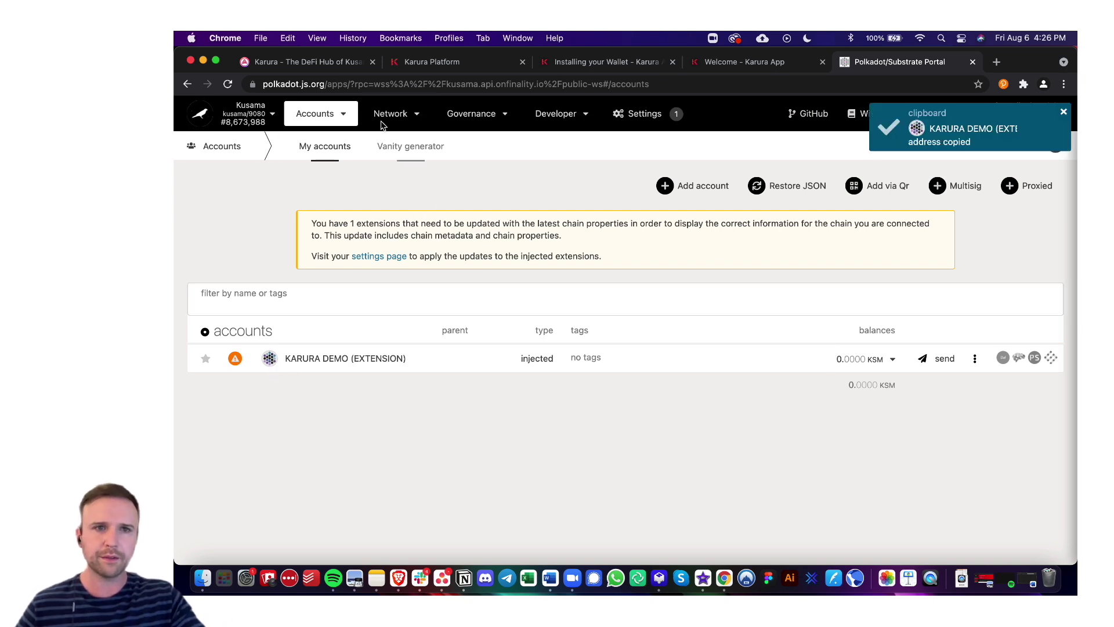
Paste the Kusama address into the address bar, glance at the wallet wiki, and return.
click(348, 84)
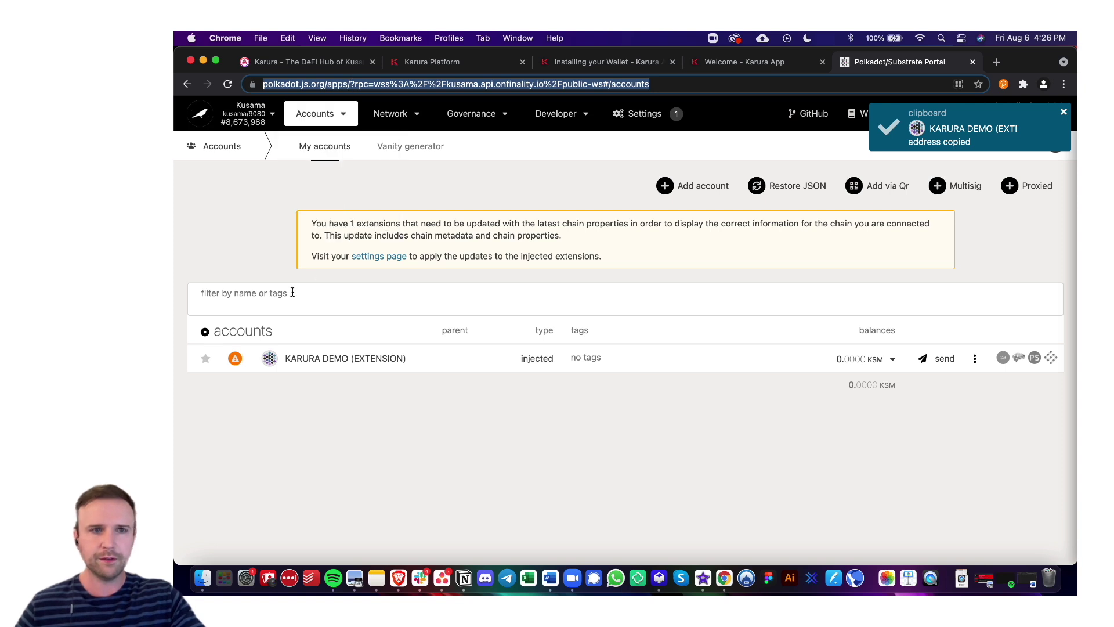
key(super+v)
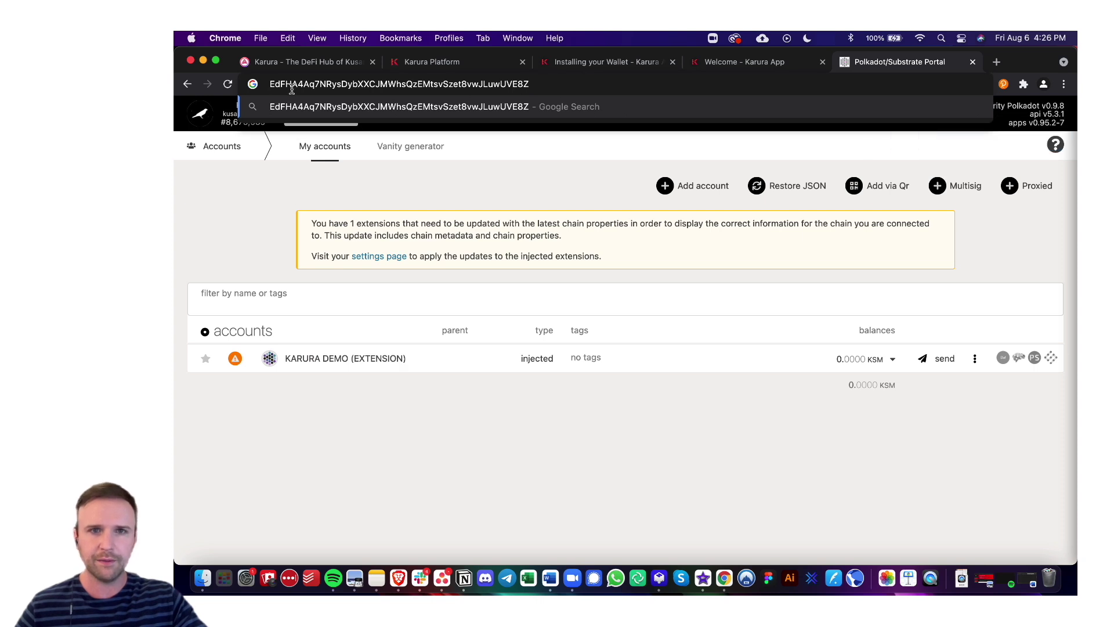
click(589, 62)
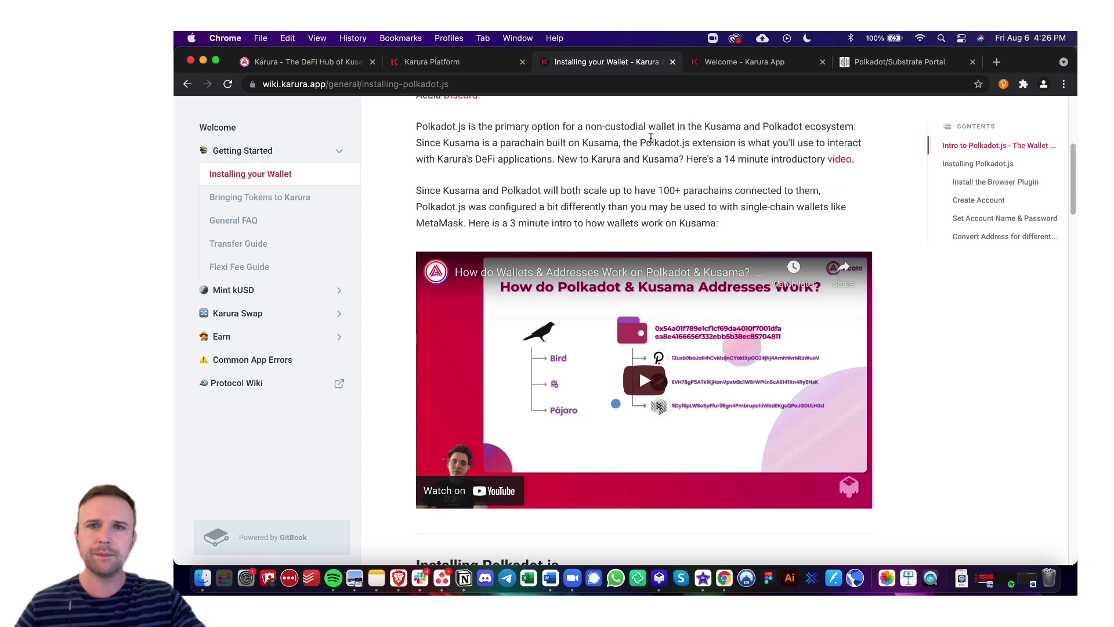
click(882, 63)
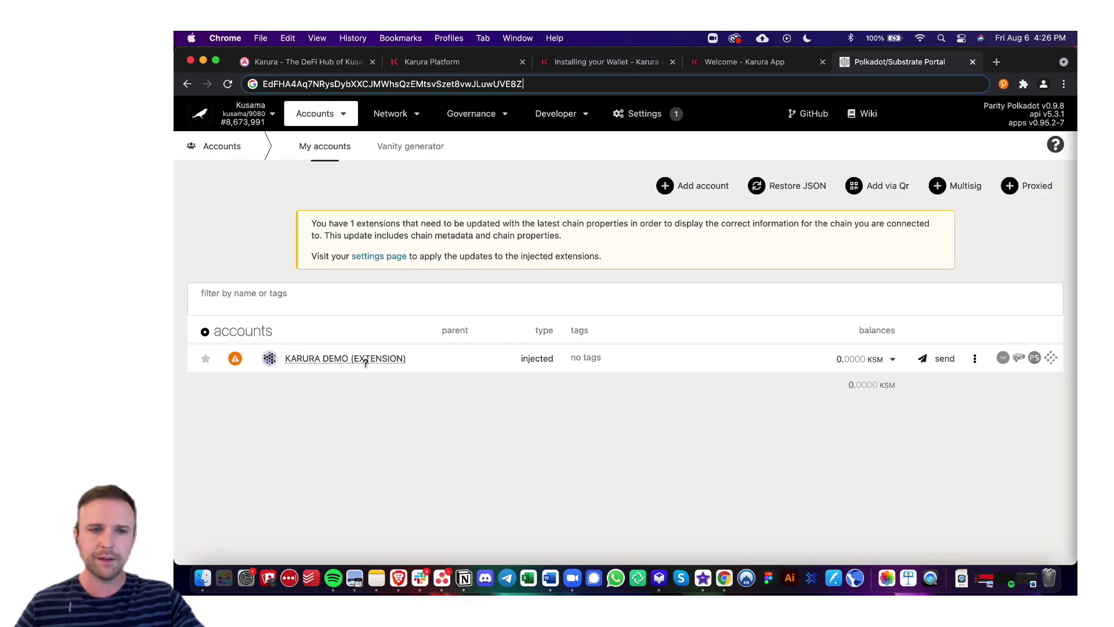
Switch the Polkadot.js Apps connection back to the Karura network.
click(262, 115)
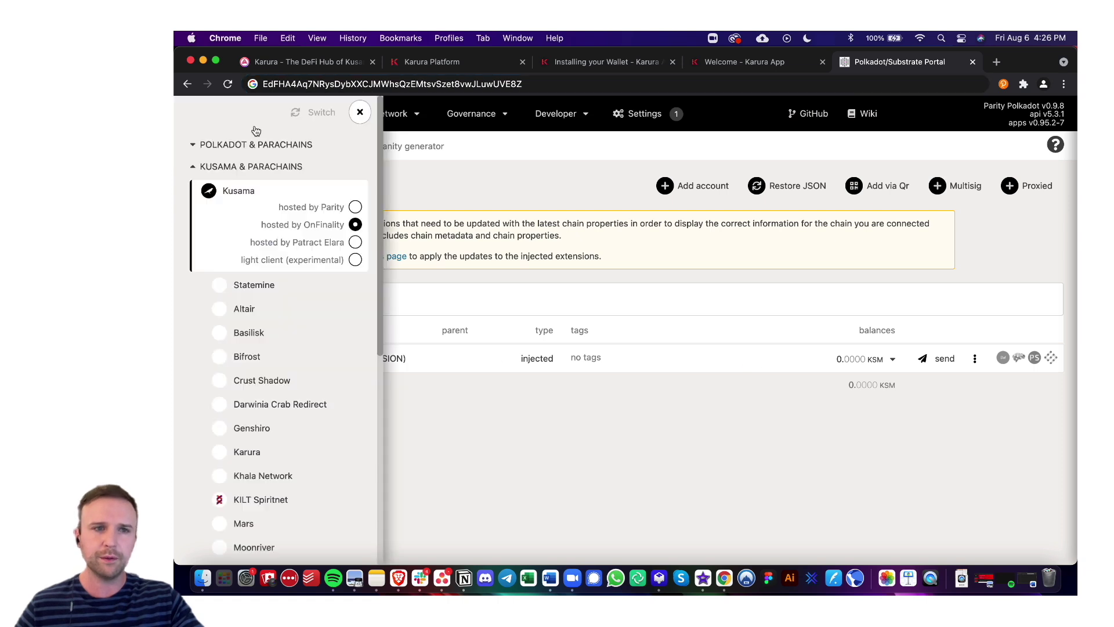
click(268, 452)
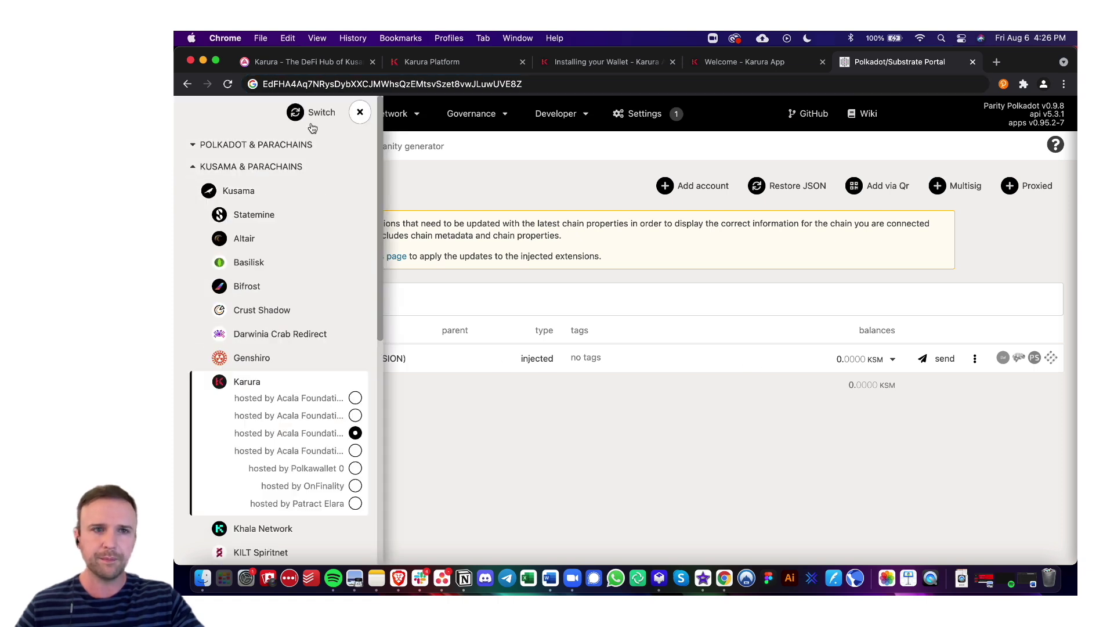
click(653, 356)
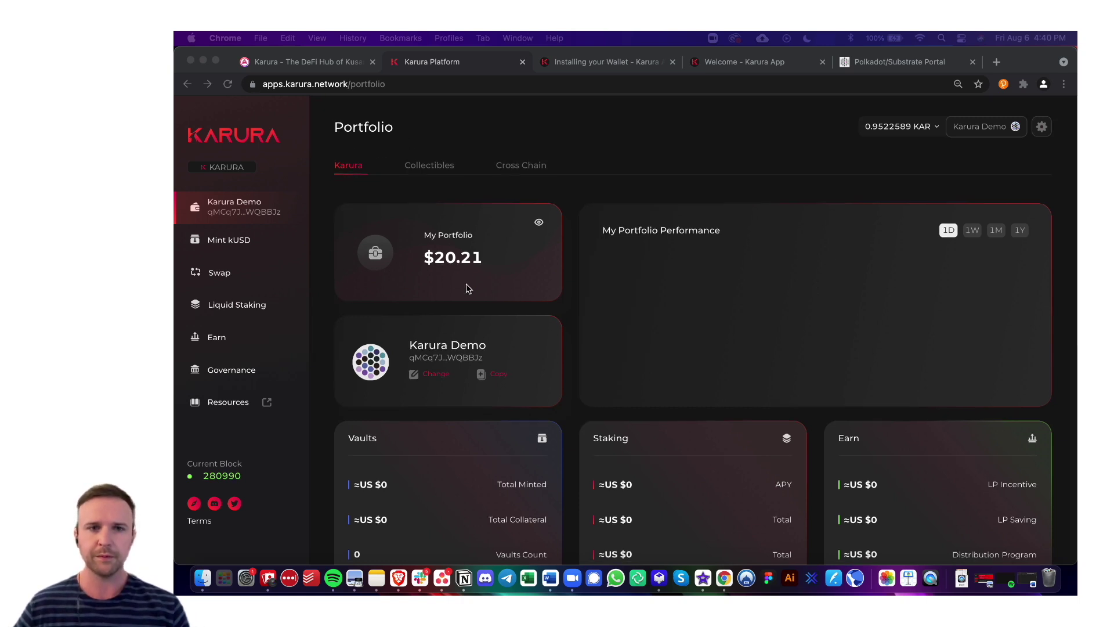
scroll(603, 323, down, 1)
scroll(540, 168, down, 3)
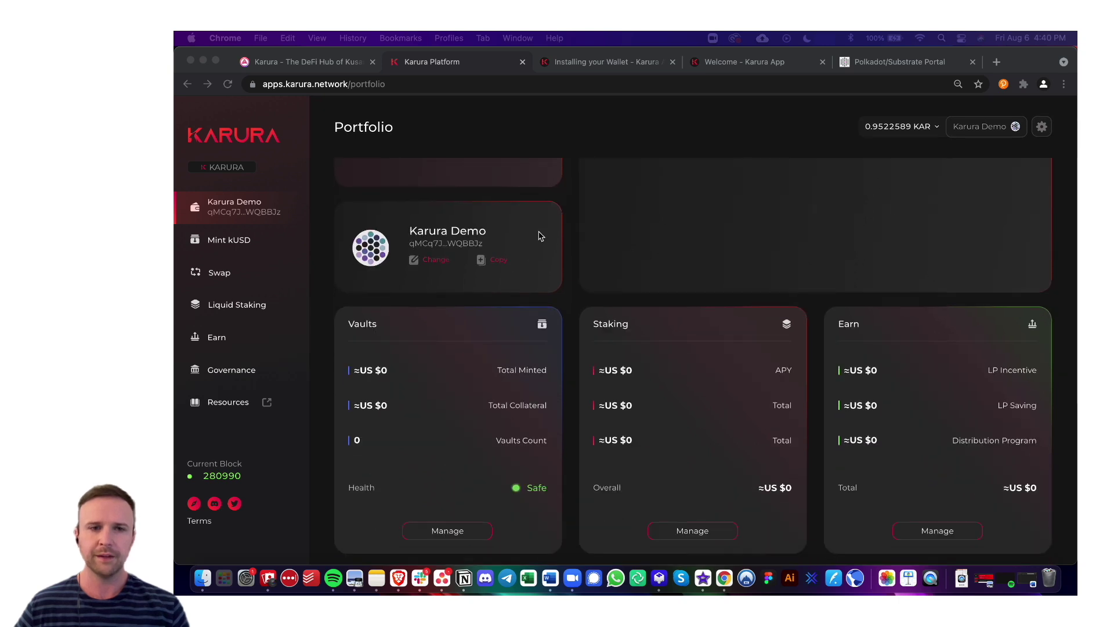
scroll(538, 224, up, 4)
click(539, 224)
double_click(539, 224)
click(538, 224)
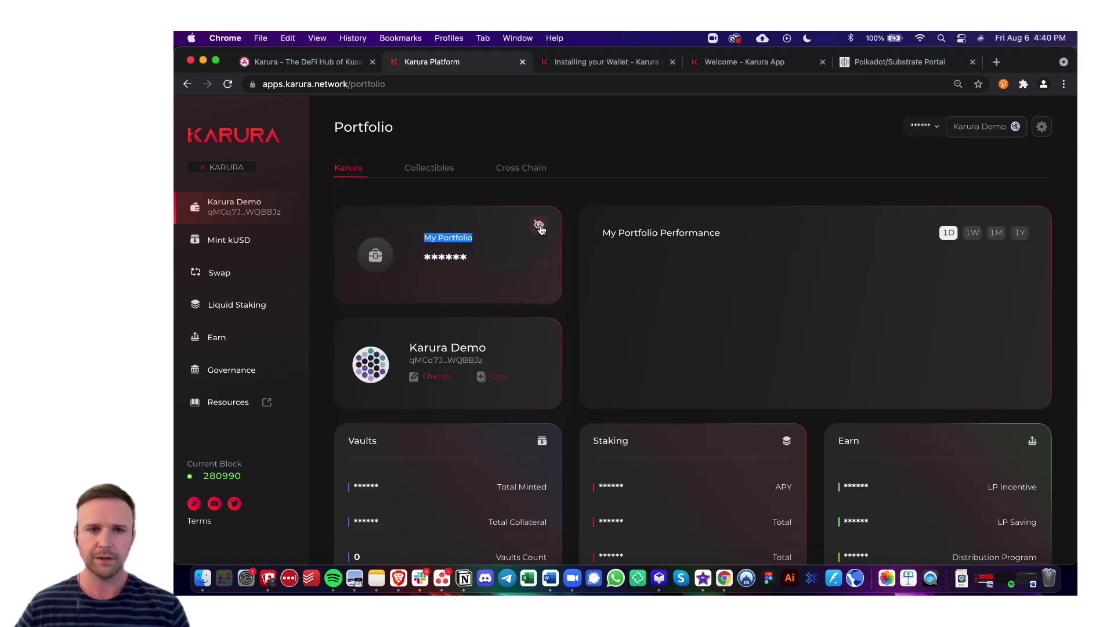
click(539, 224)
scroll(557, 244, down, 3)
scroll(548, 227, down, 10)
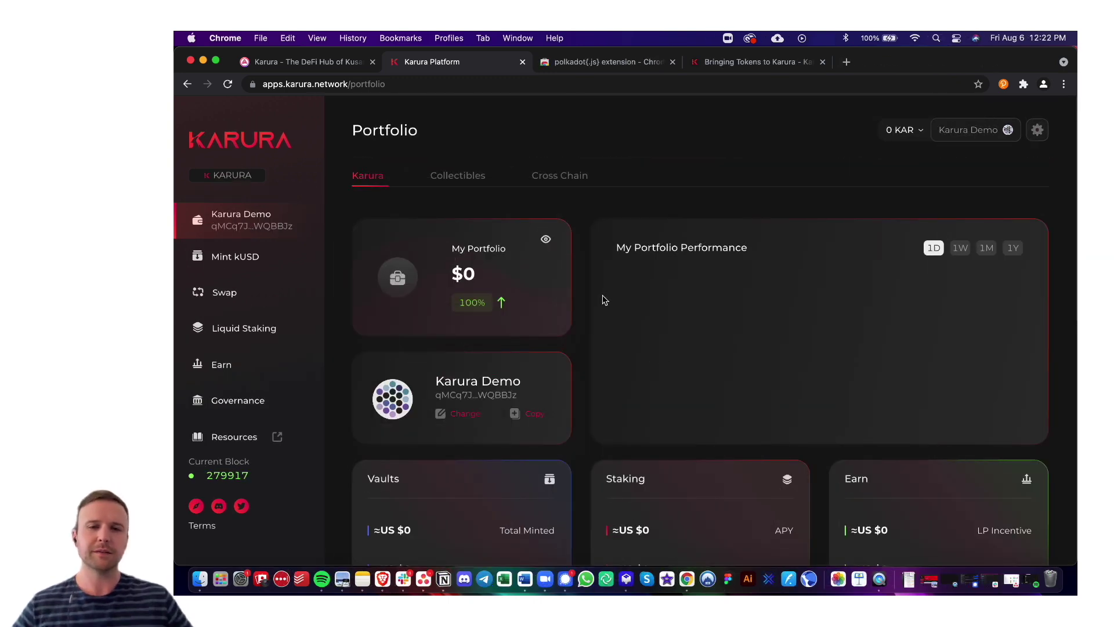
From the Bringing Tokens to Karura tab, open the wiki's Welcome page and scroll through it.
click(740, 62)
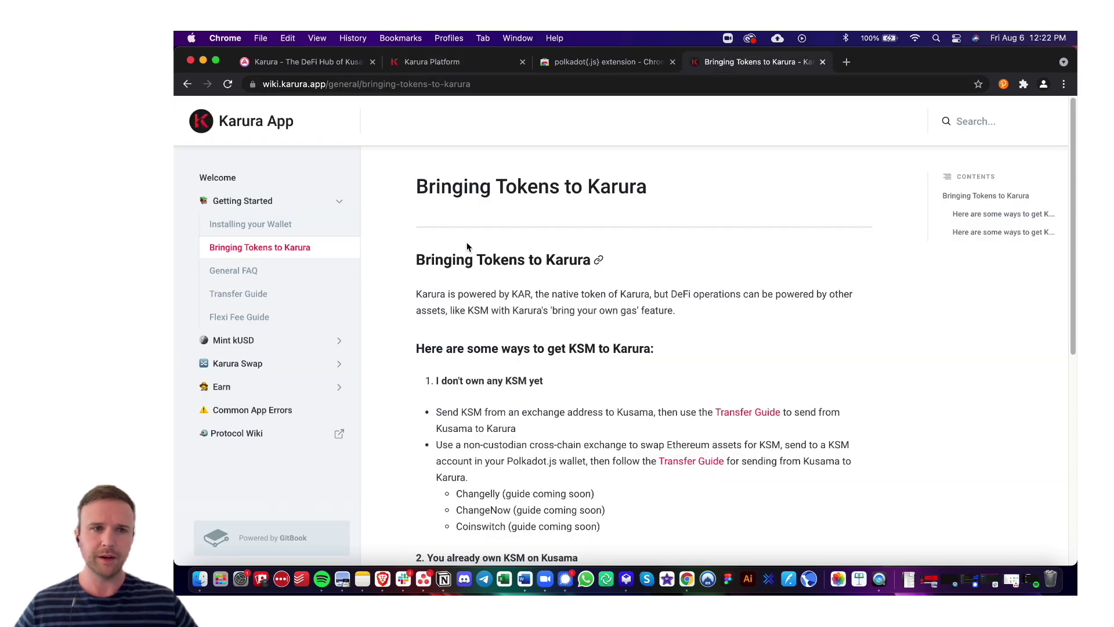
click(269, 180)
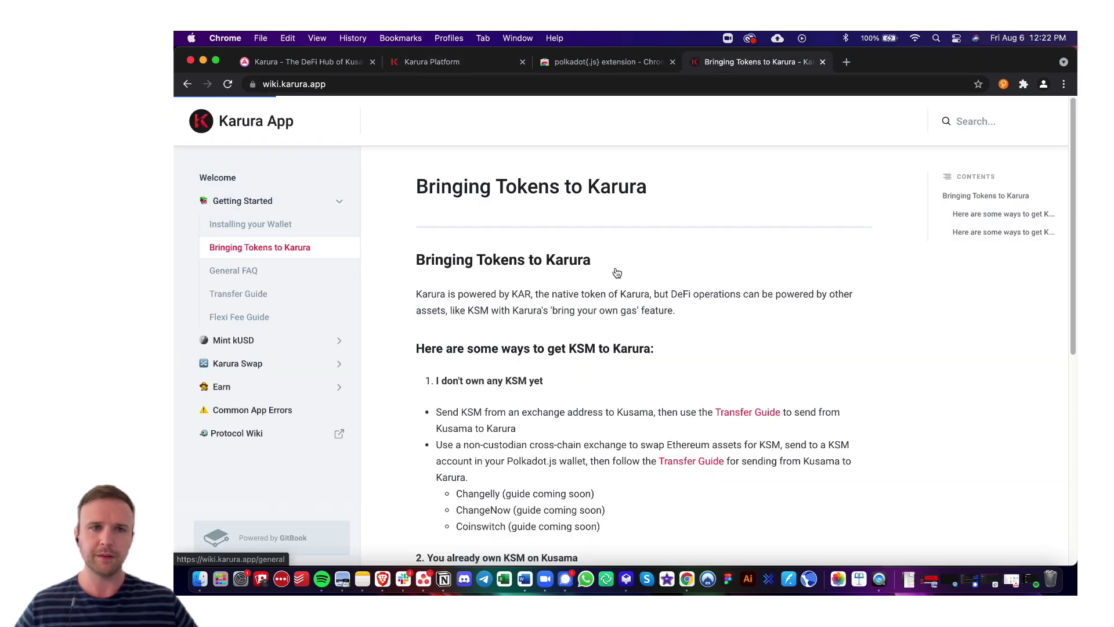
scroll(641, 314, down, 3)
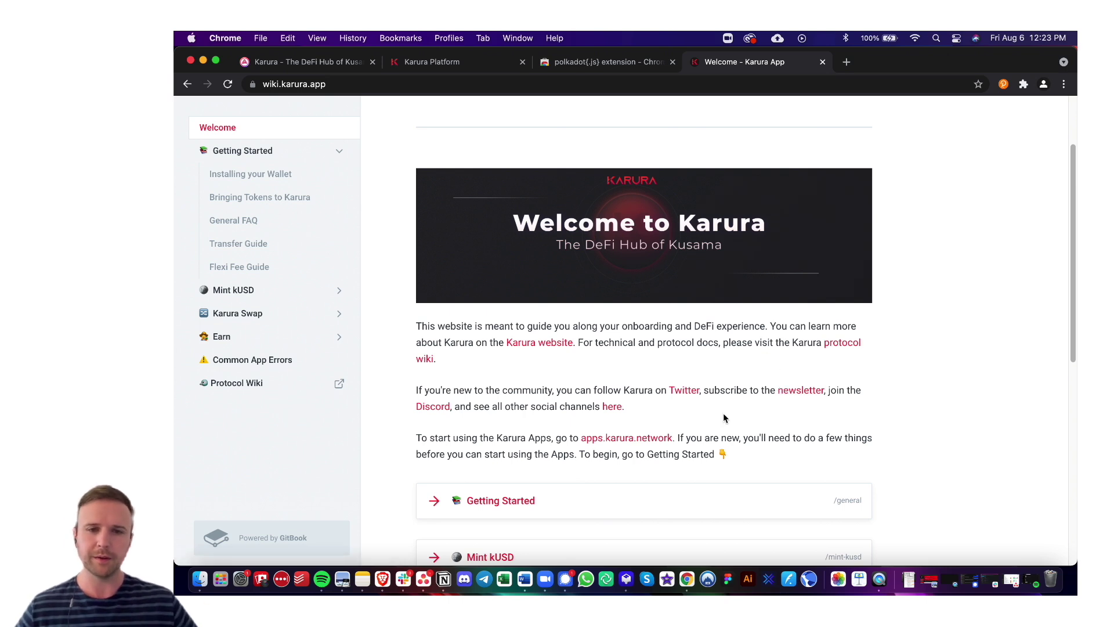
scroll(728, 404, up, 1)
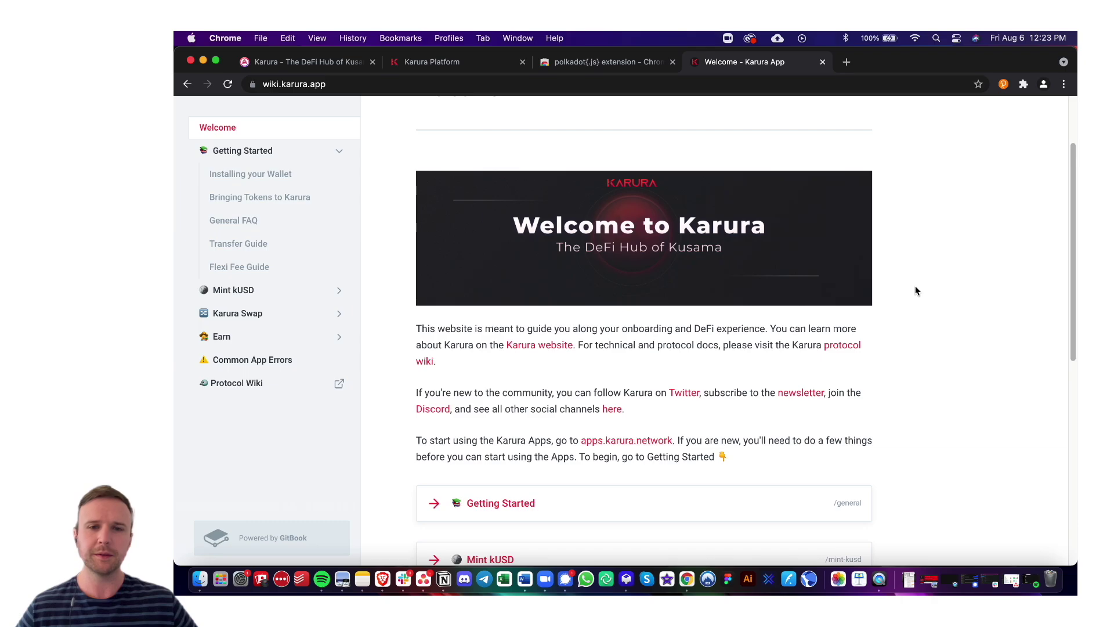